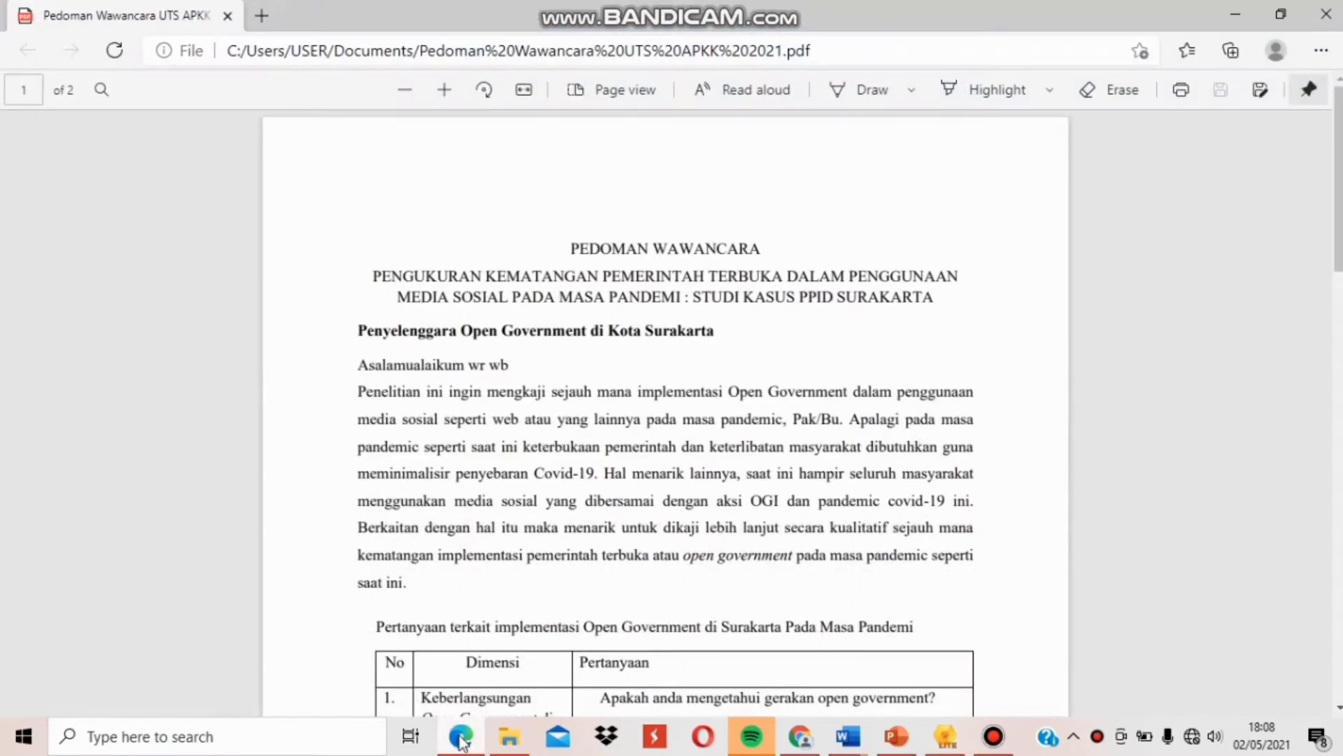
# Review the question table in the interview guide PDF and mark the phrase "Inovasi dan penggunaan teknologi" in dimension 2
pyautogui.scroll(-7, 664, 413)
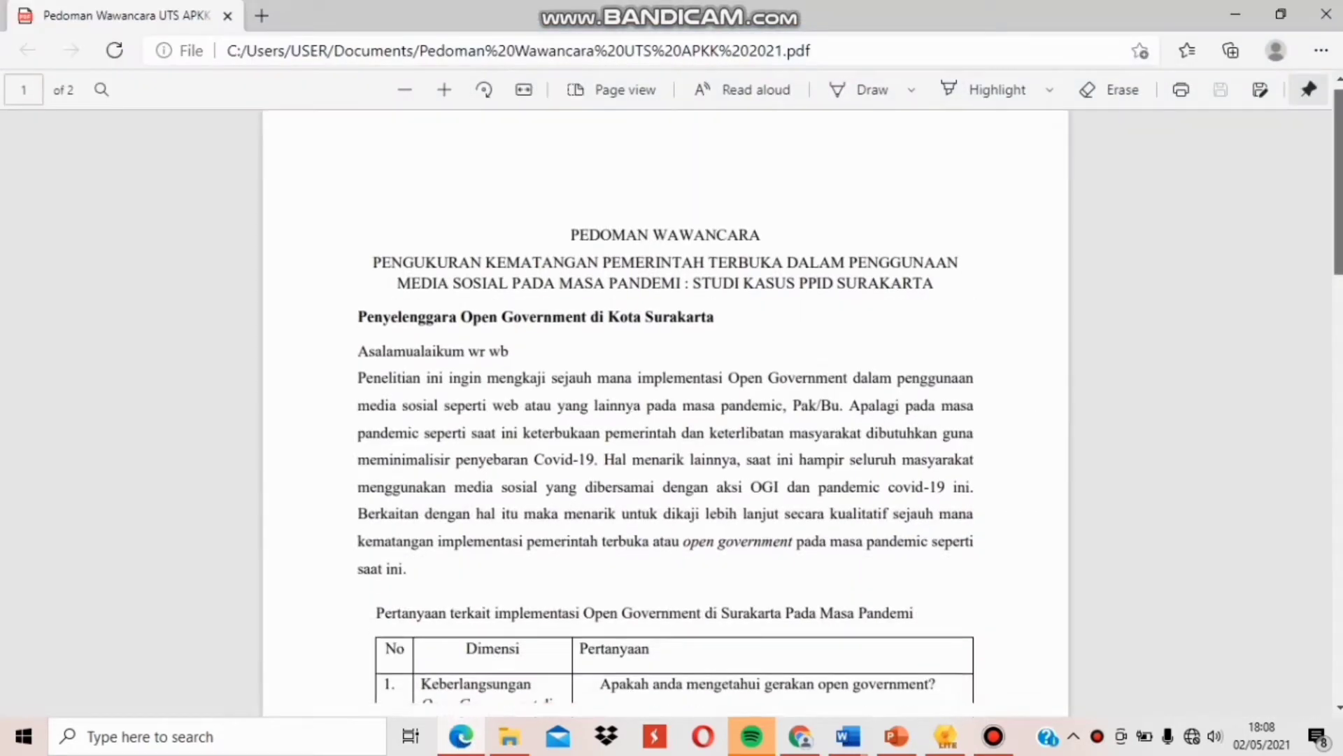
pyautogui.scroll(-1, 665, 413)
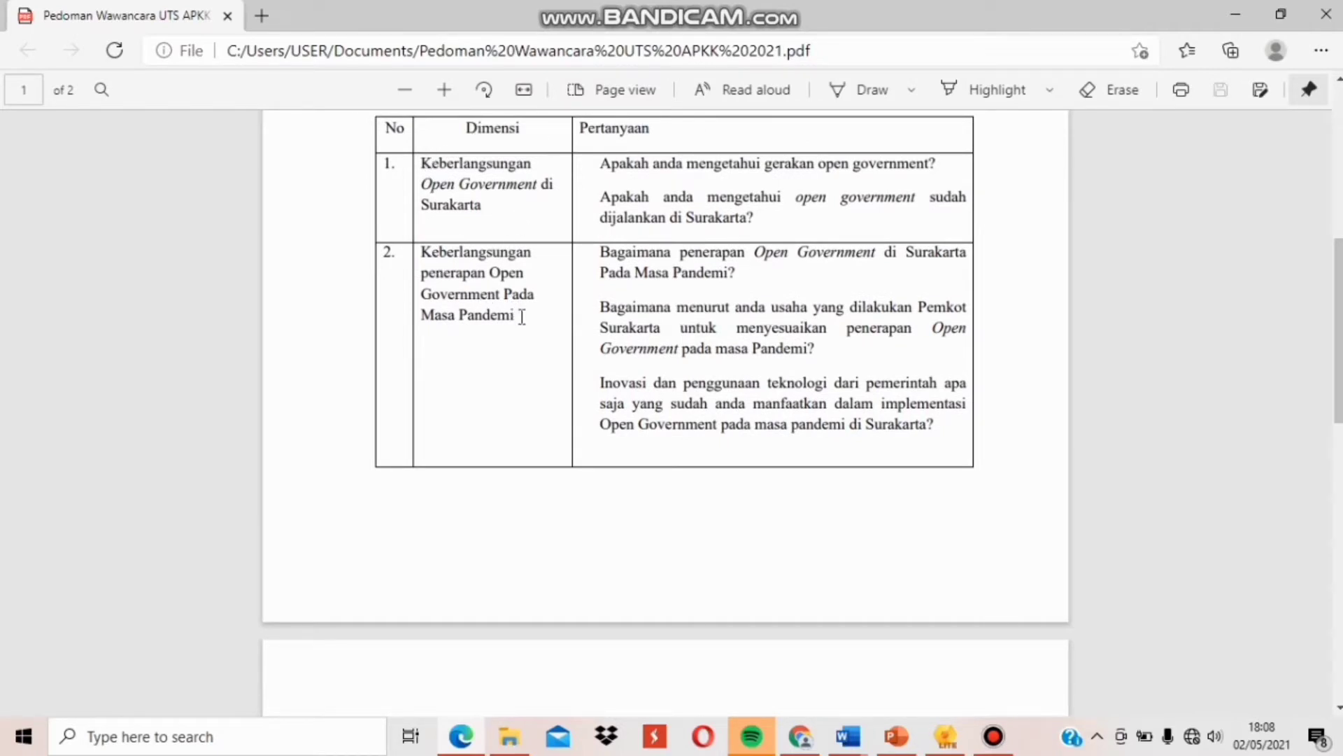
pyautogui.moveTo(1340, 382); pyautogui.dragTo(1339, 351)
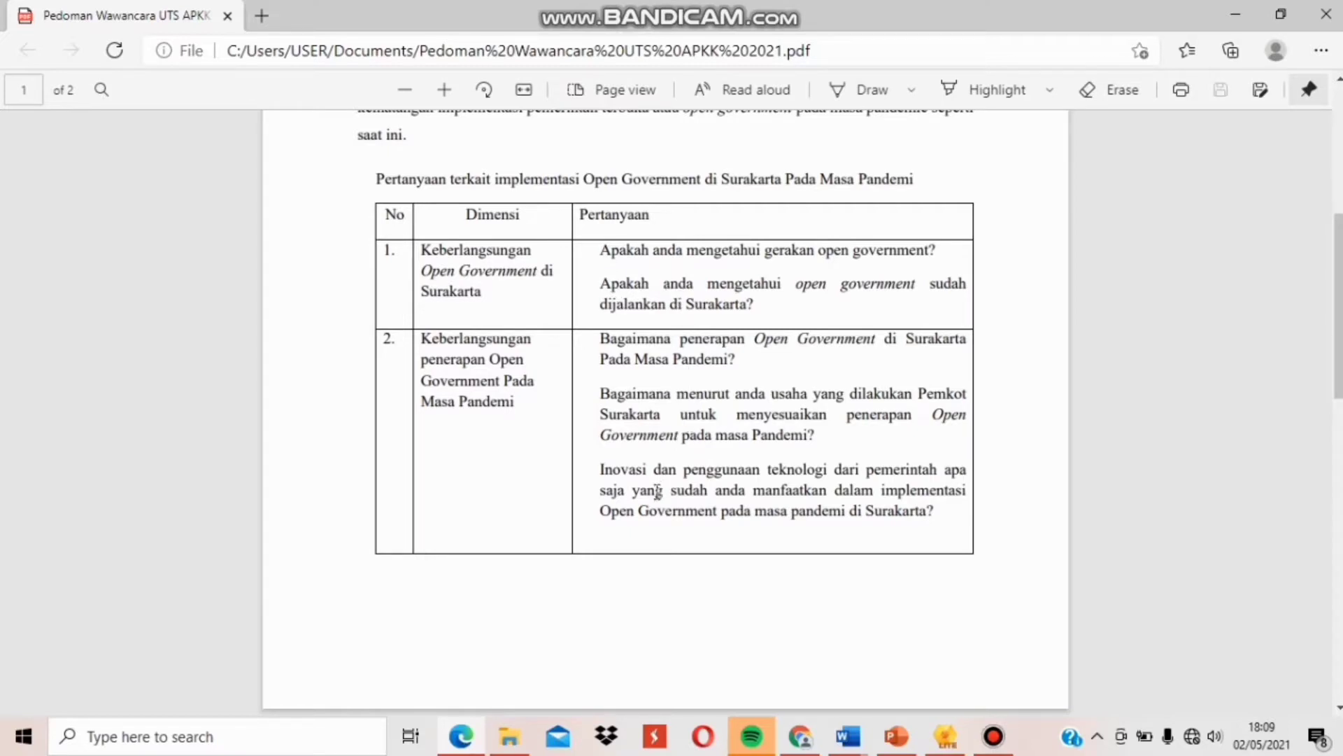
pyautogui.moveTo(603, 473); pyautogui.dragTo(834, 467)
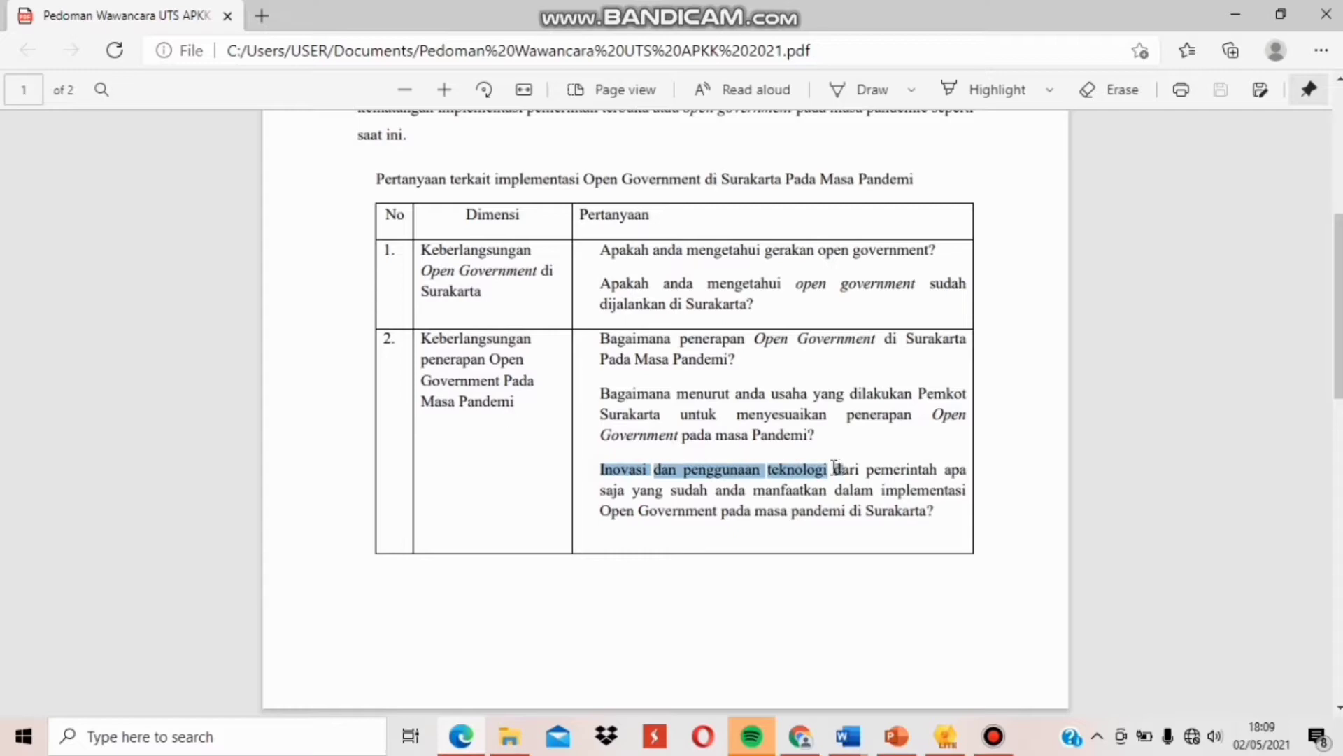
# Switch to QDA Miner Lite and code "ULAS dan PPID" with a new blue code "inovasi dan teknologi" under category "Open Government Masa Pandemi"
pyautogui.click(948, 735)
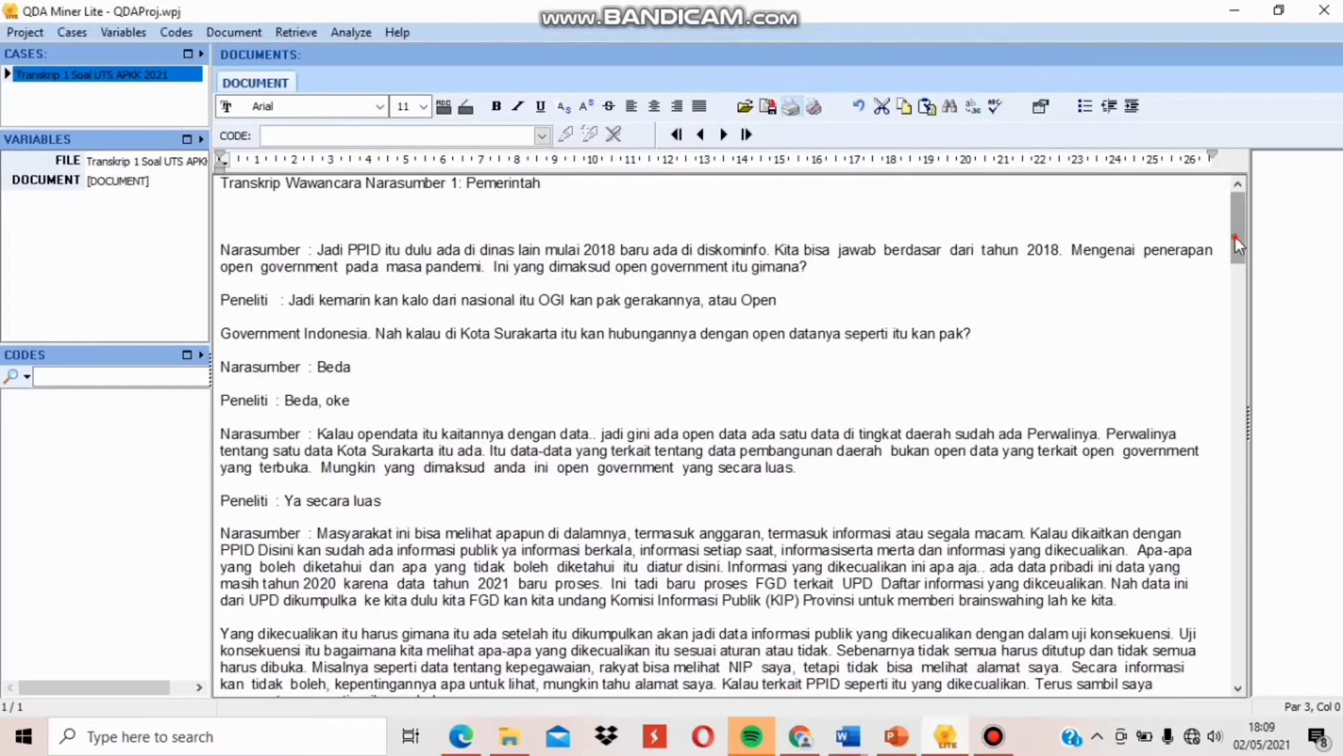
pyautogui.moveTo(1235, 236); pyautogui.dragTo(1240, 286)
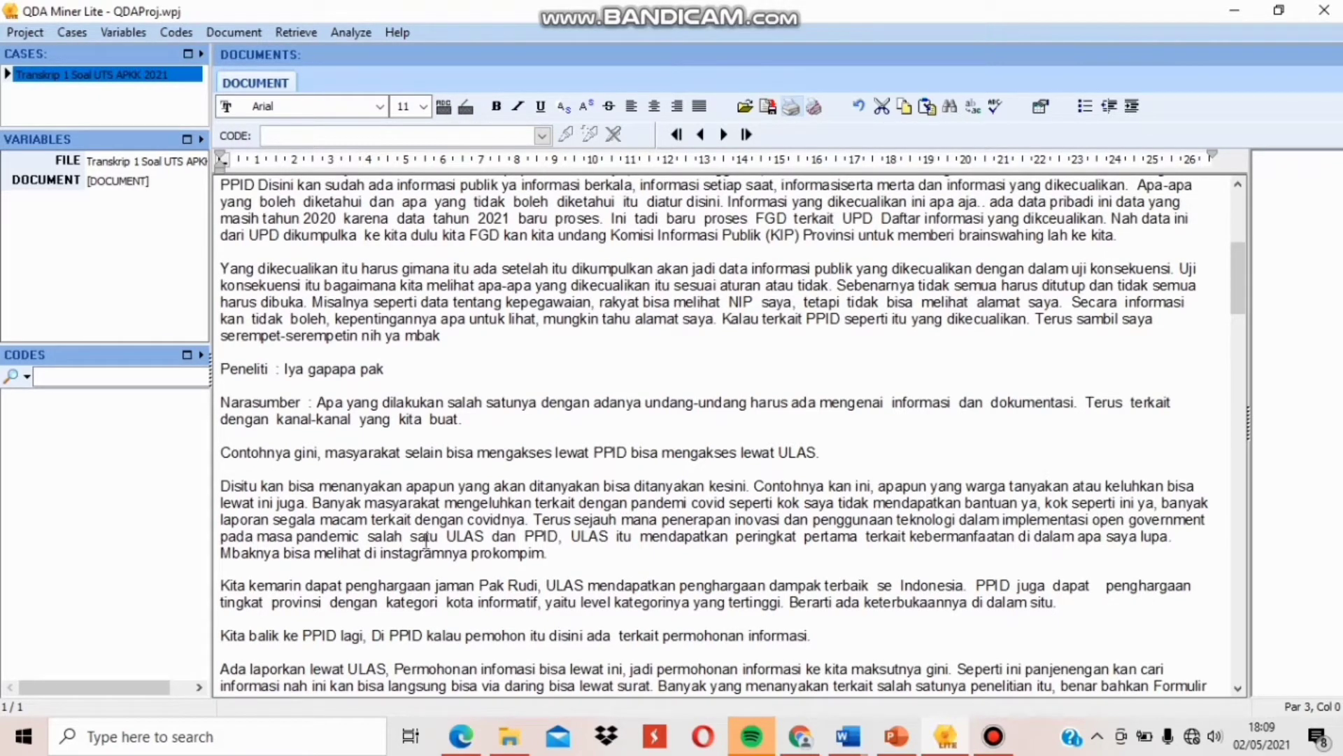
pyautogui.moveTo(446, 536); pyautogui.dragTo(547, 544)
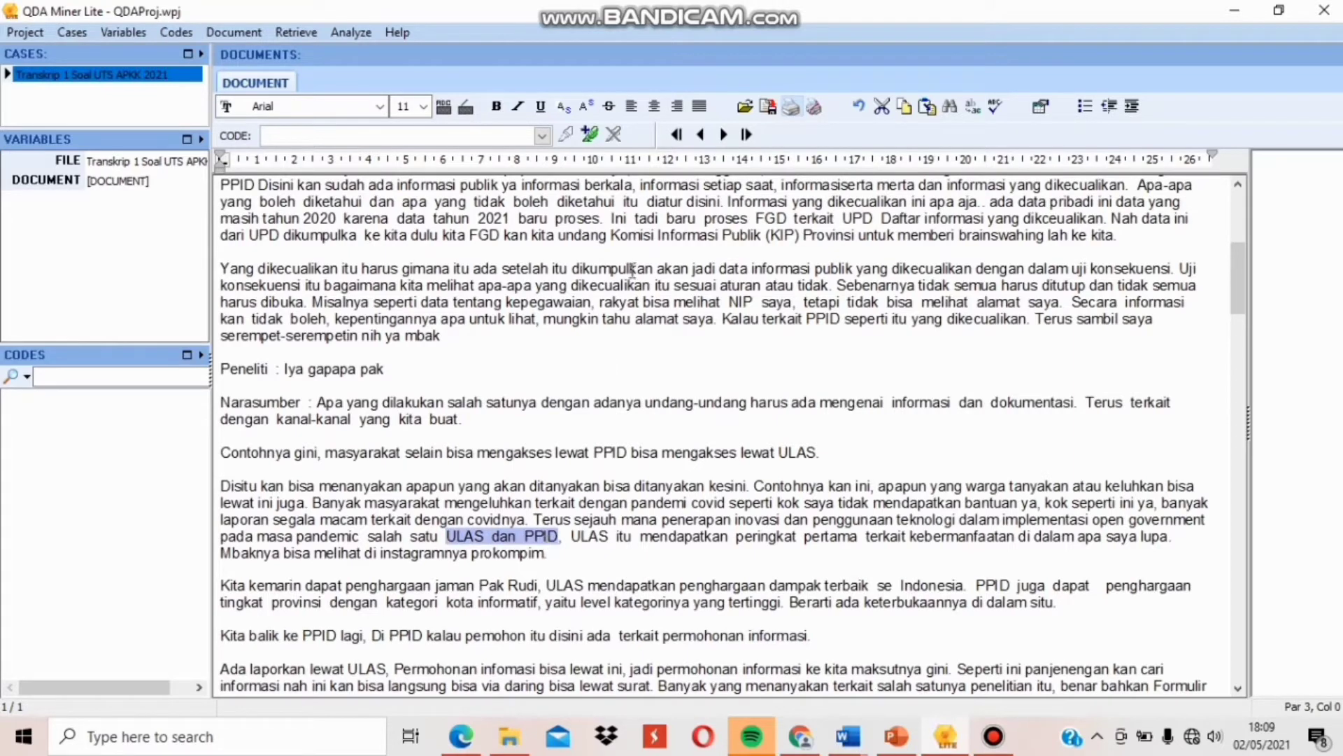
pyautogui.click(591, 135)
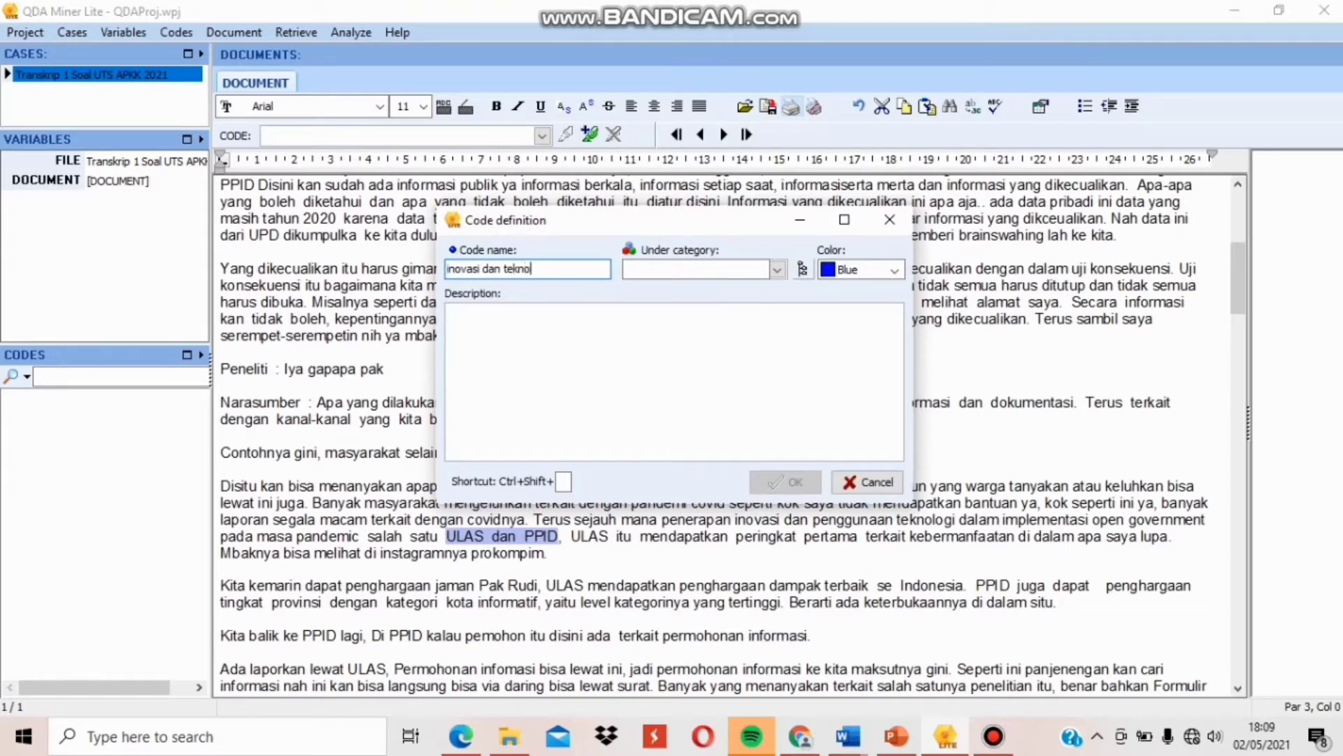
pyautogui.click(657, 269)
pyautogui.write('Open Government Mas')
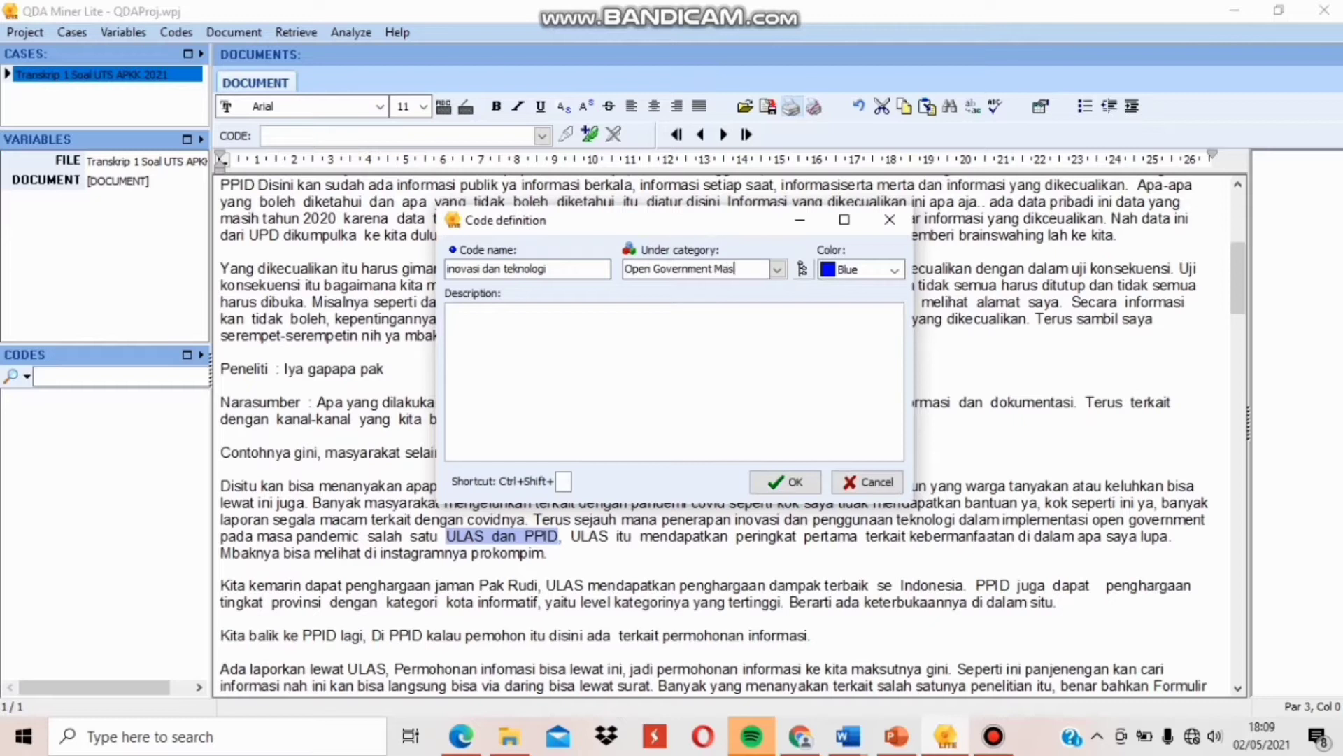
pyautogui.write('emi')
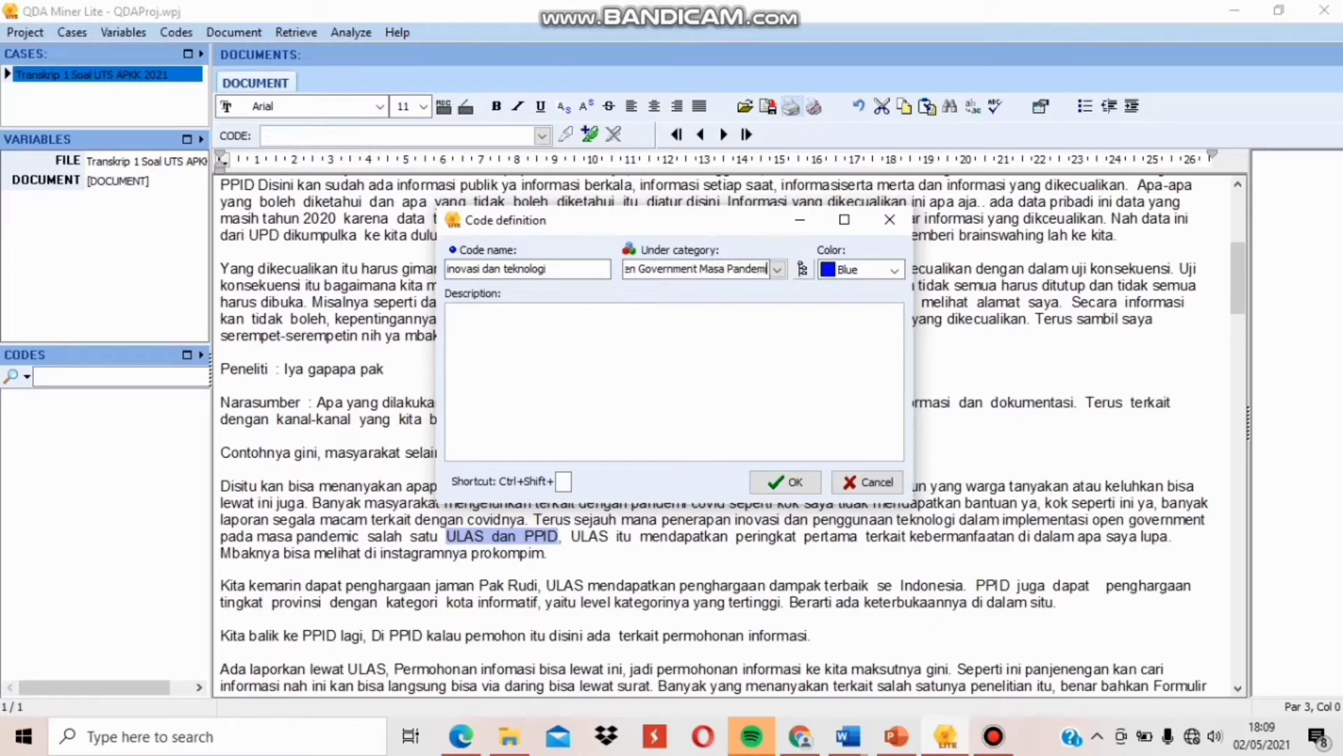
pyautogui.click(894, 270)
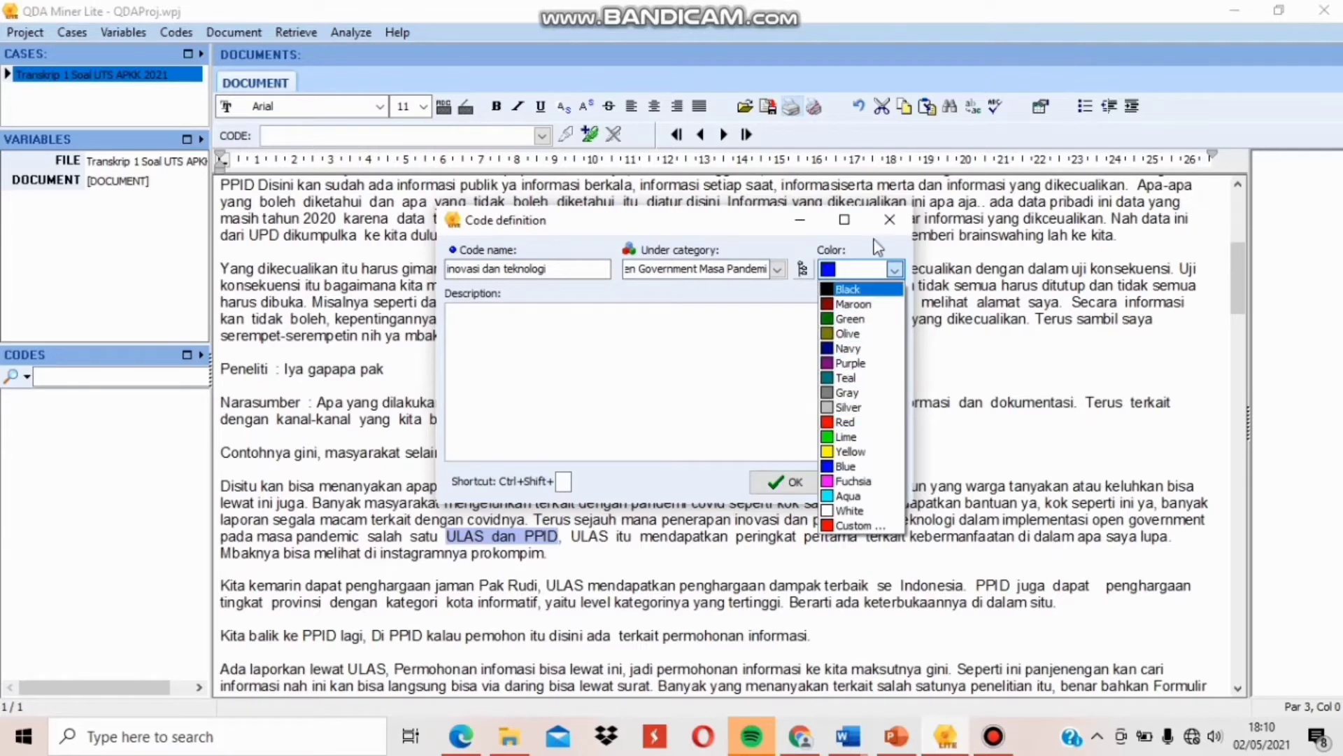
pyautogui.click(745, 393)
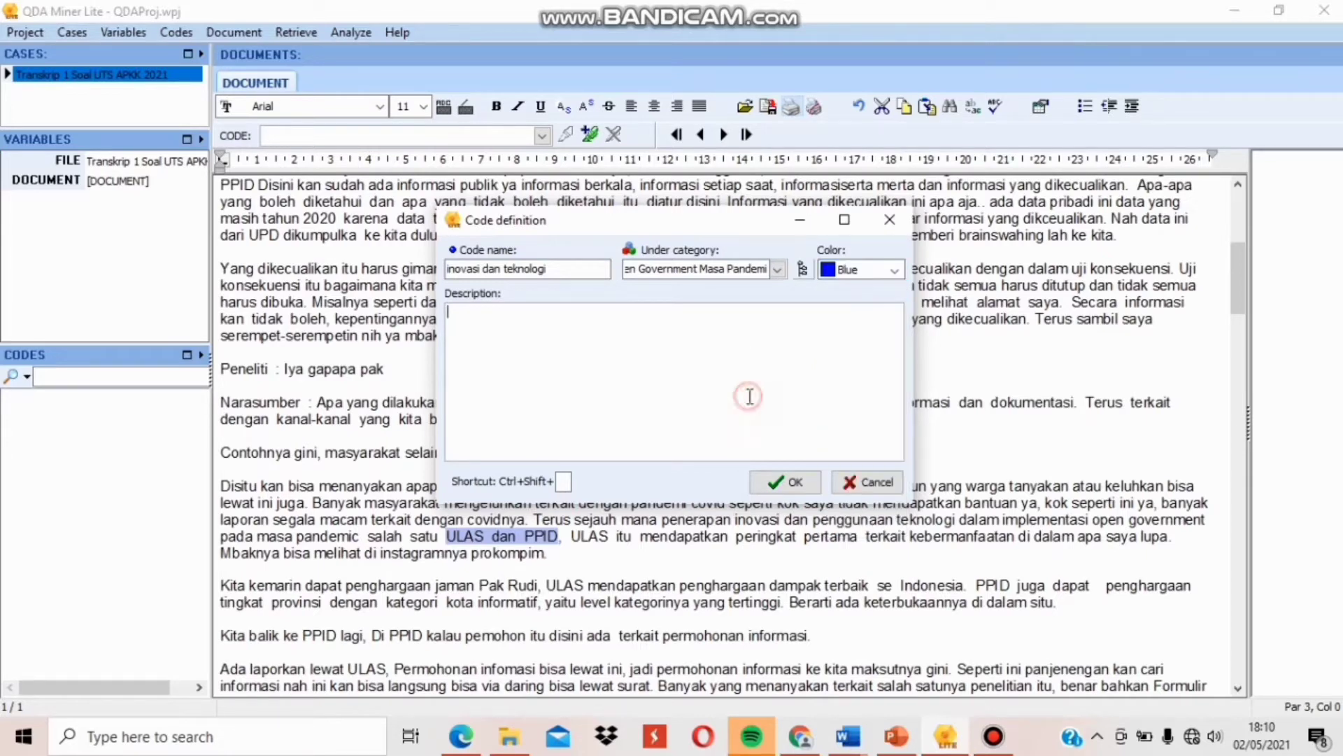
pyautogui.click(786, 483)
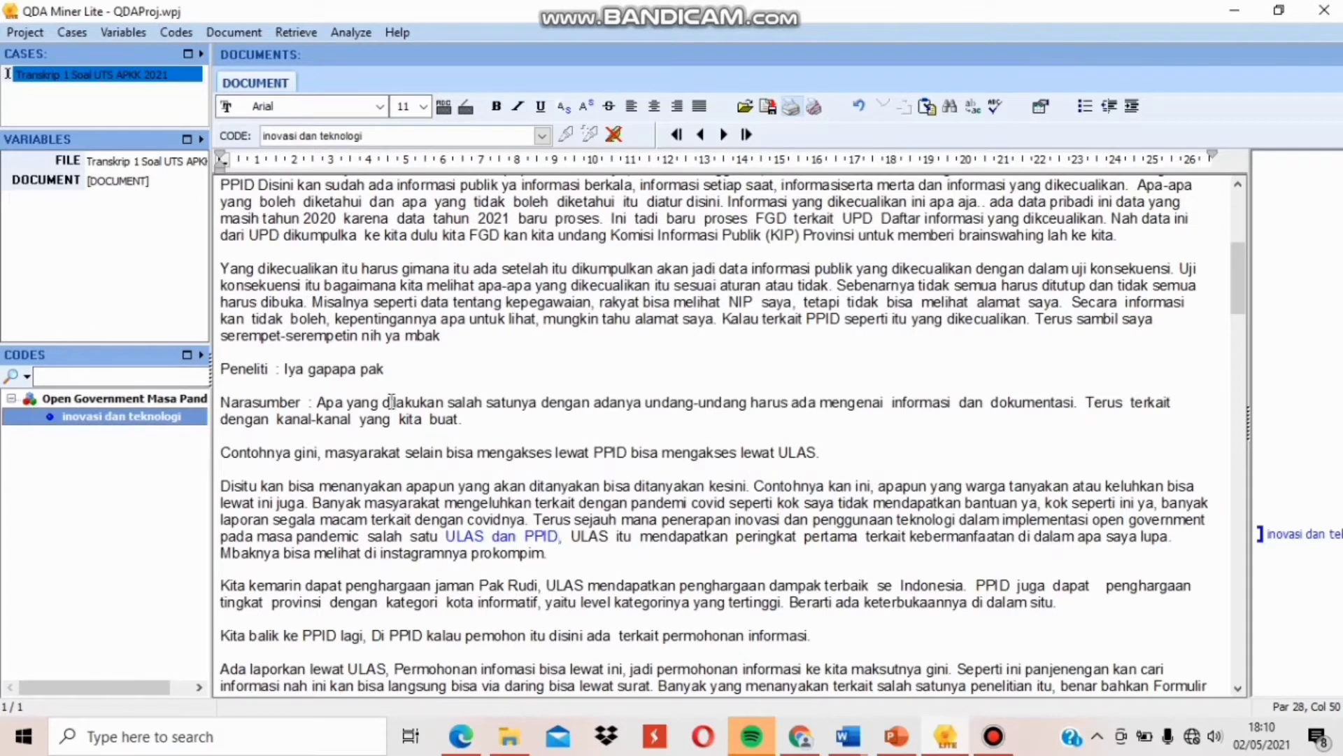
# Check the segment marked "inovasi dan teknologi" and set the coded text display to Highlight
pyautogui.click(1308, 540)
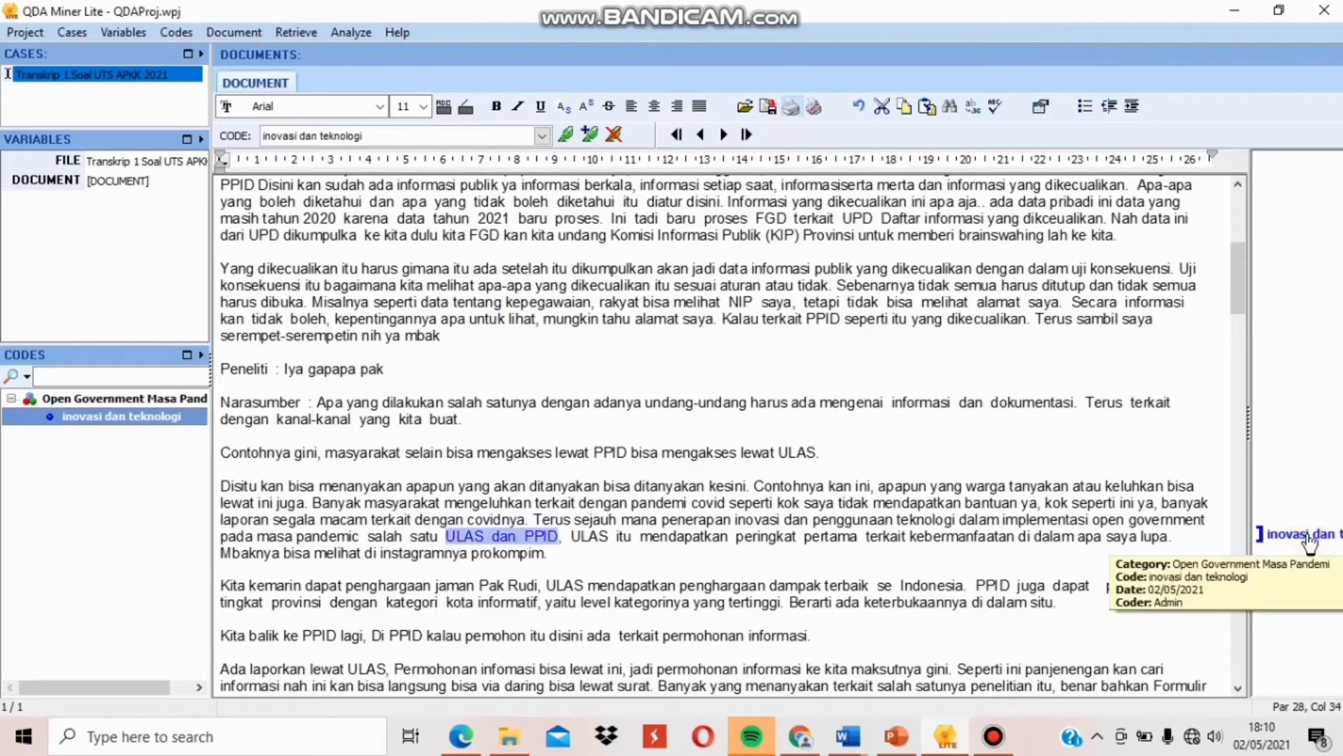
pyautogui.click(489, 537)
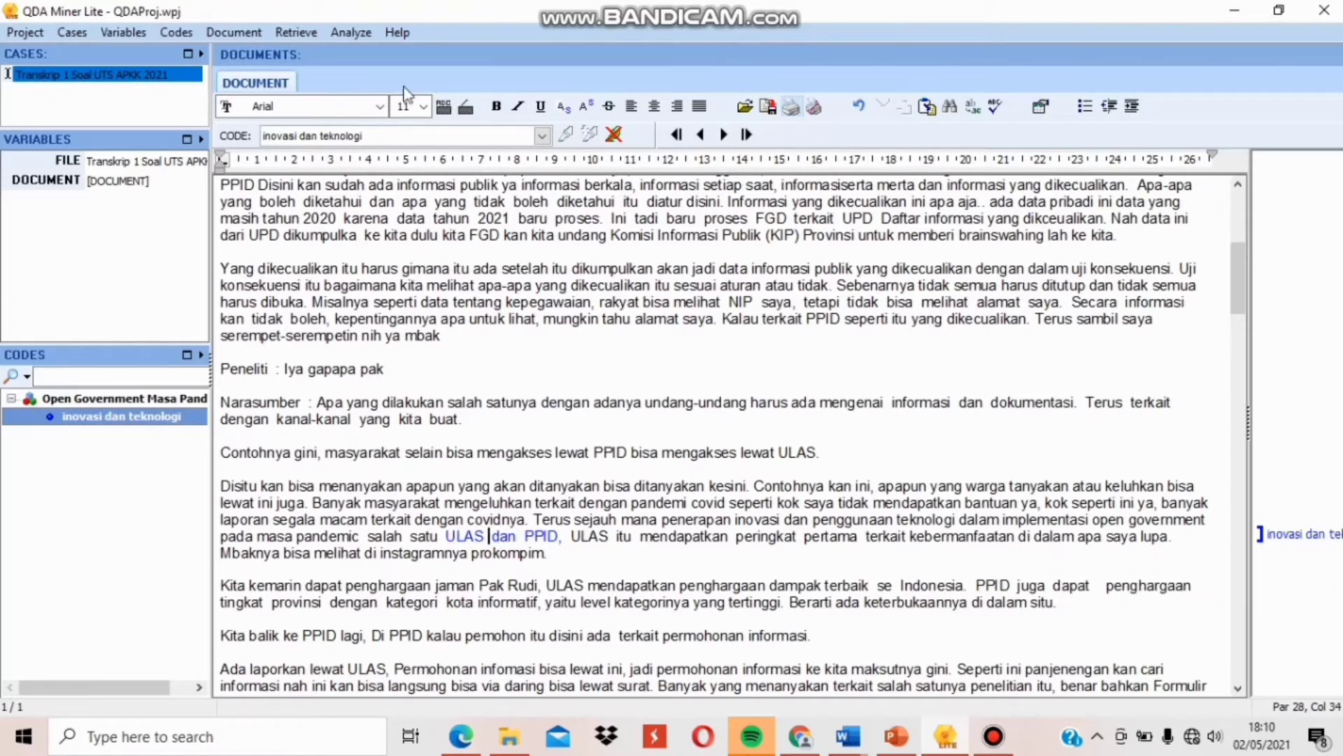
pyautogui.click(238, 32)
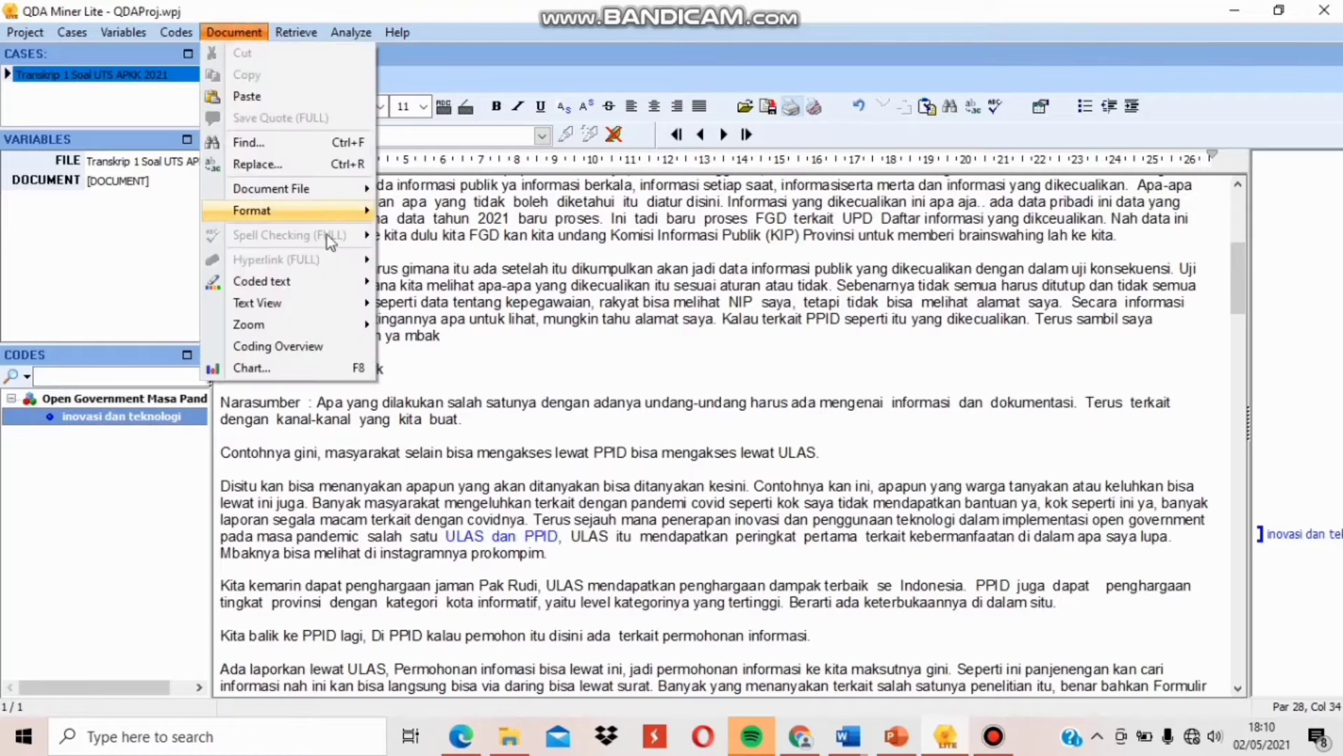
pyautogui.moveTo(330, 284)
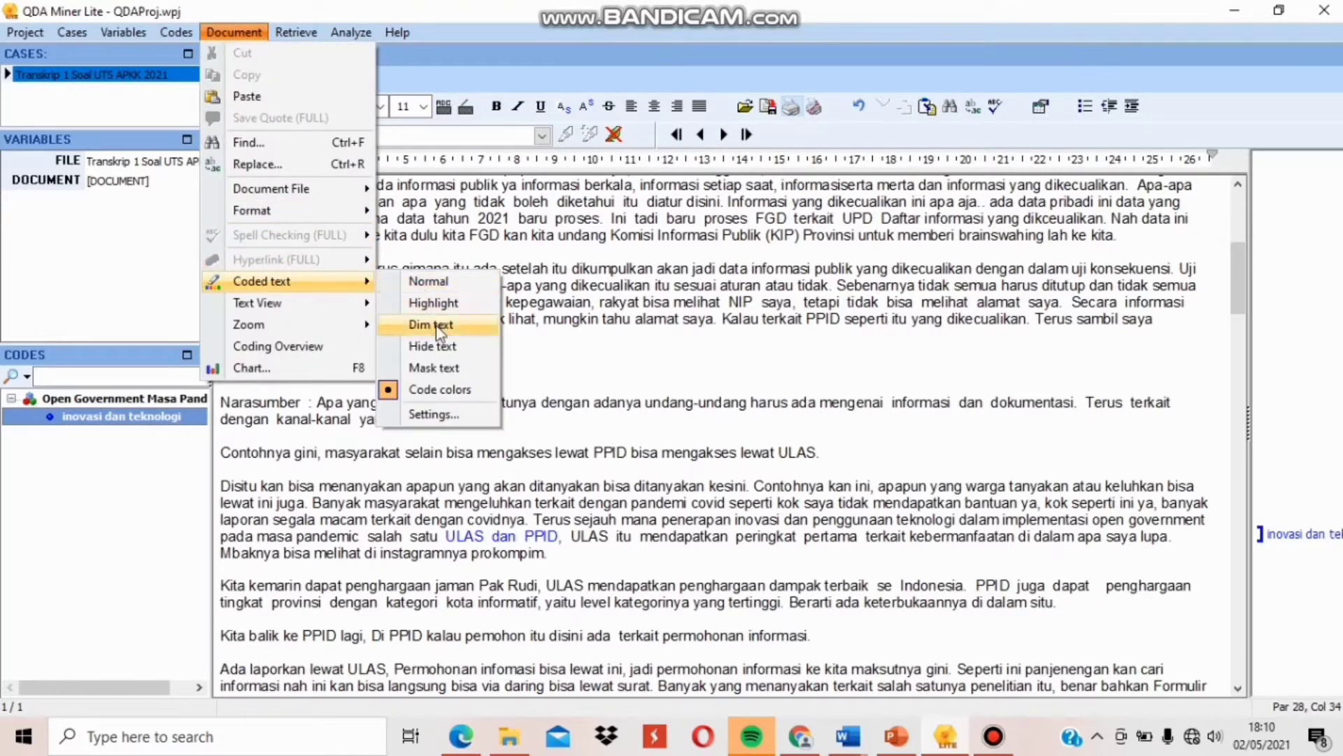
pyautogui.click(441, 302)
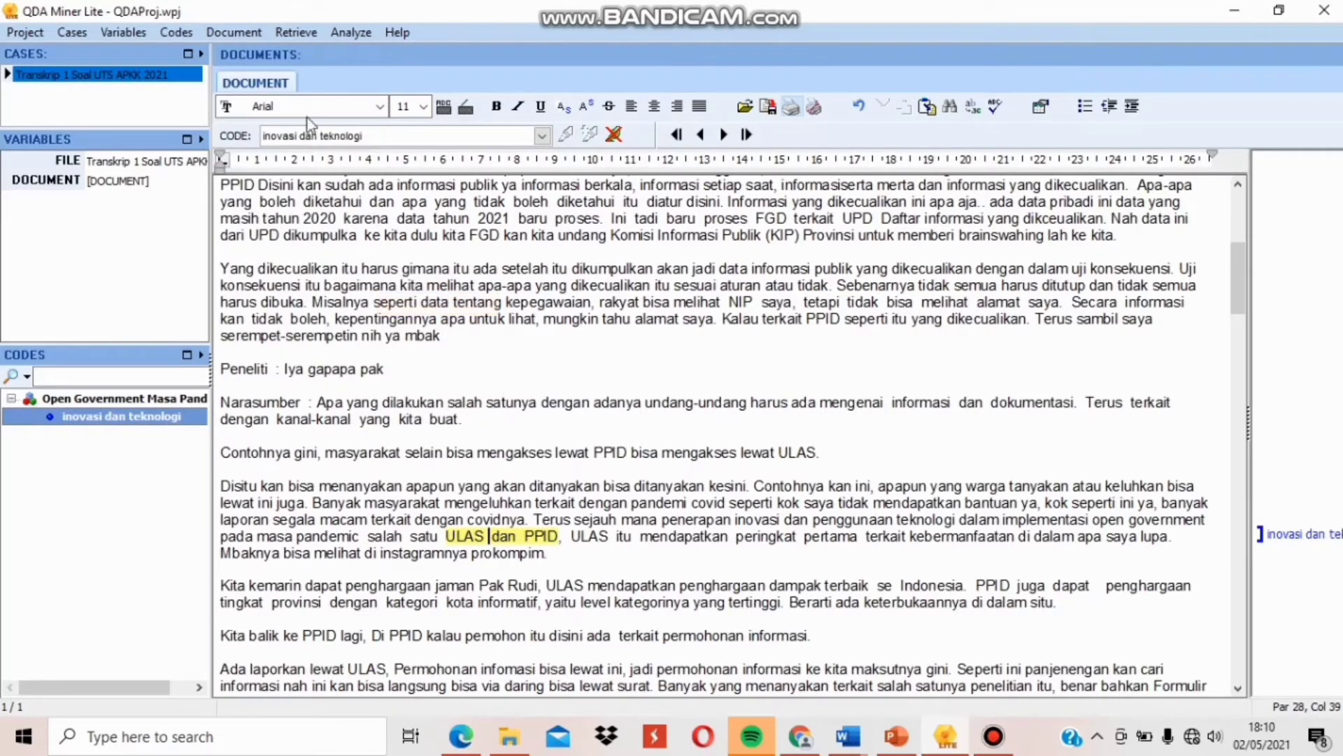
# Set the coded text display back to Code colors
pyautogui.click(250, 35)
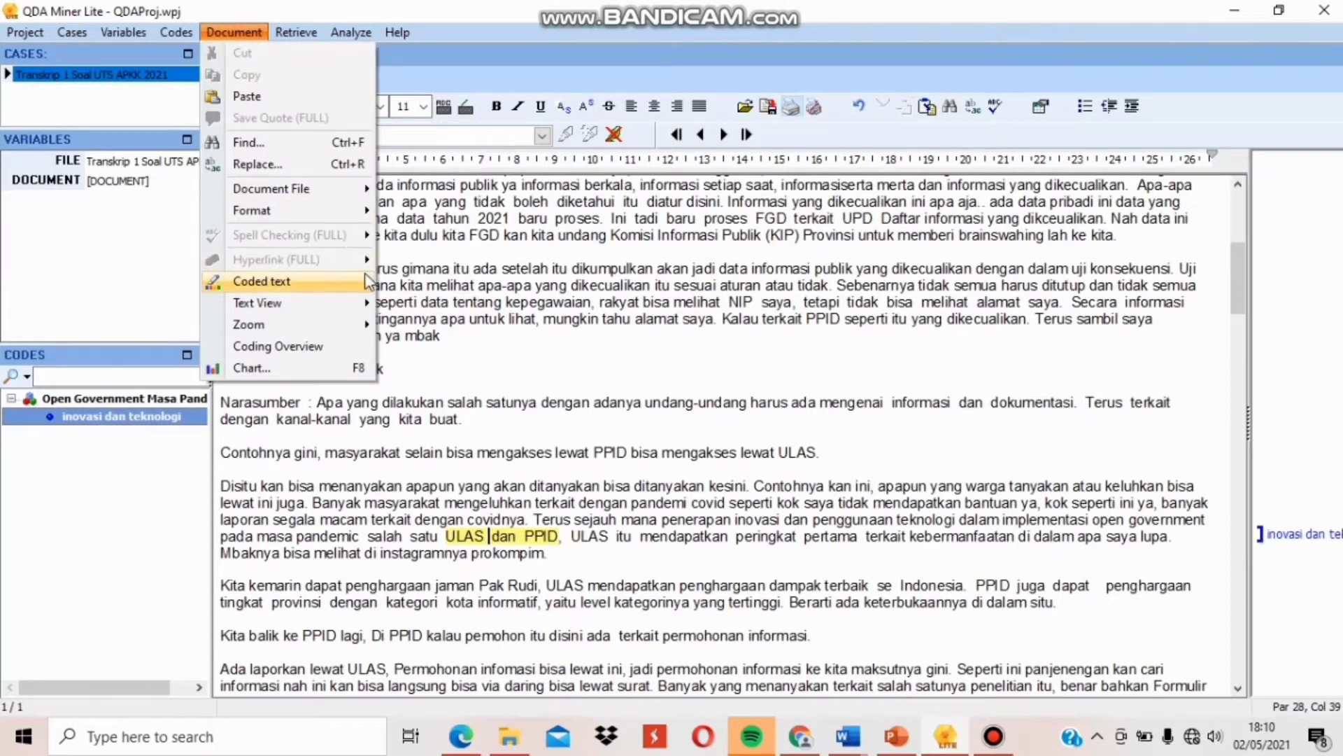
pyautogui.moveTo(335, 281)
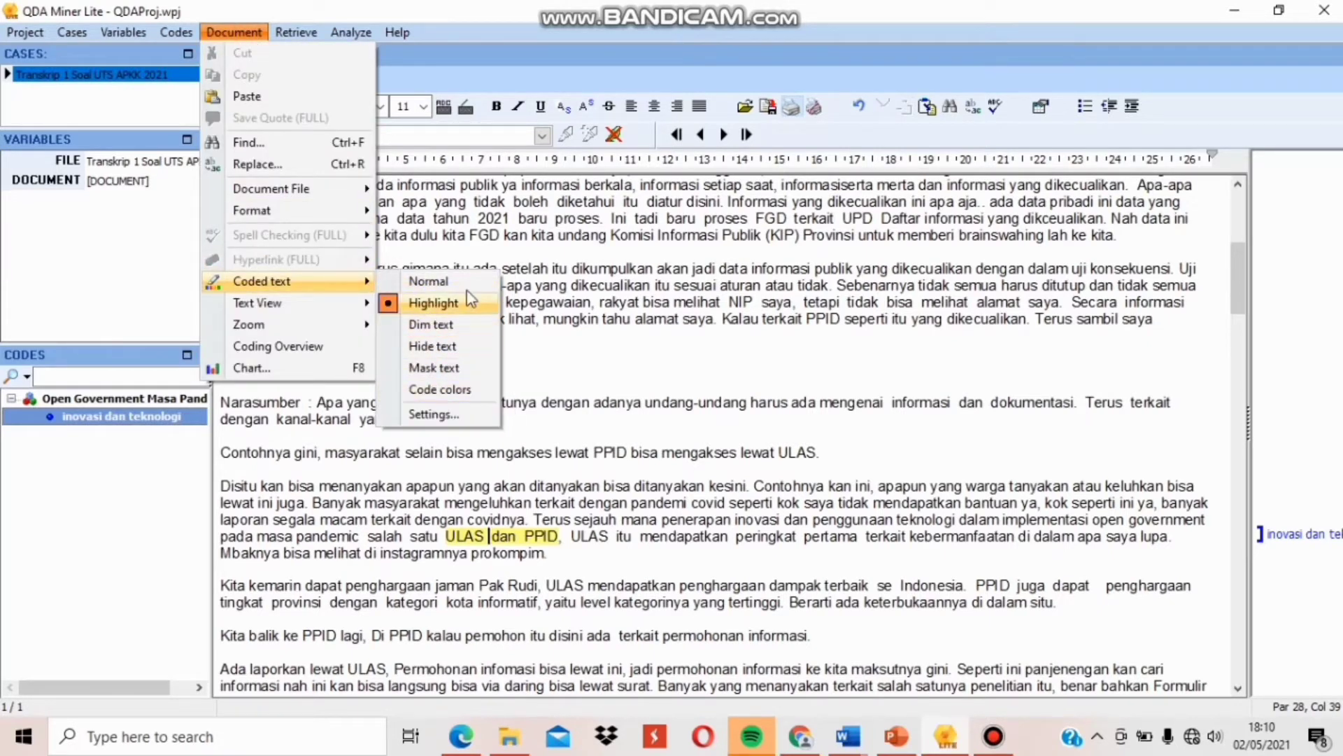
pyautogui.click(447, 388)
pyautogui.click(966, 502)
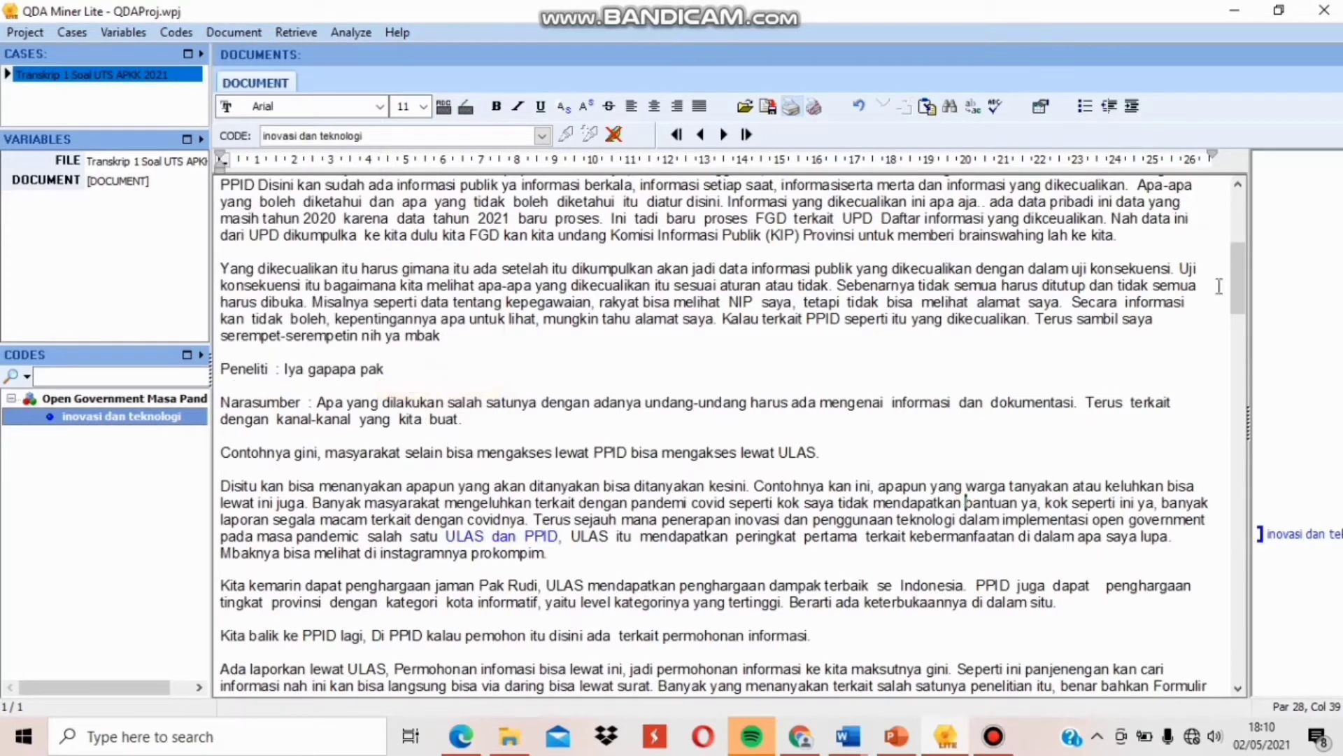
# Reopen the project TRANSKRIP 1 FIX BANGET.qdp from Downloads, saving the changes to TRANSKIP 1 UTS APKK.qdp
pyautogui.moveTo(1232, 263)
pyautogui.mouseDown()
pyautogui.moveTo(1241, 302)
pyautogui.moveTo(1239, 282)
pyautogui.mouseUp()
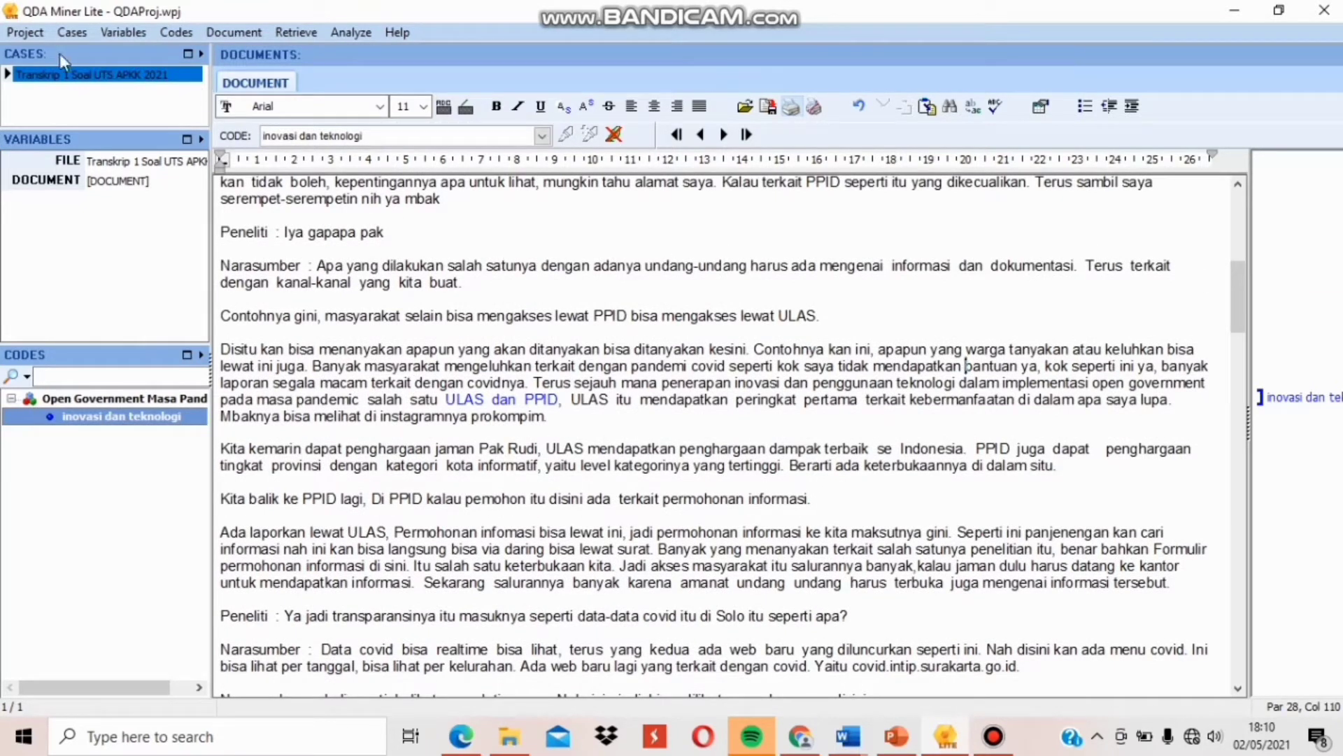
pyautogui.click(36, 32)
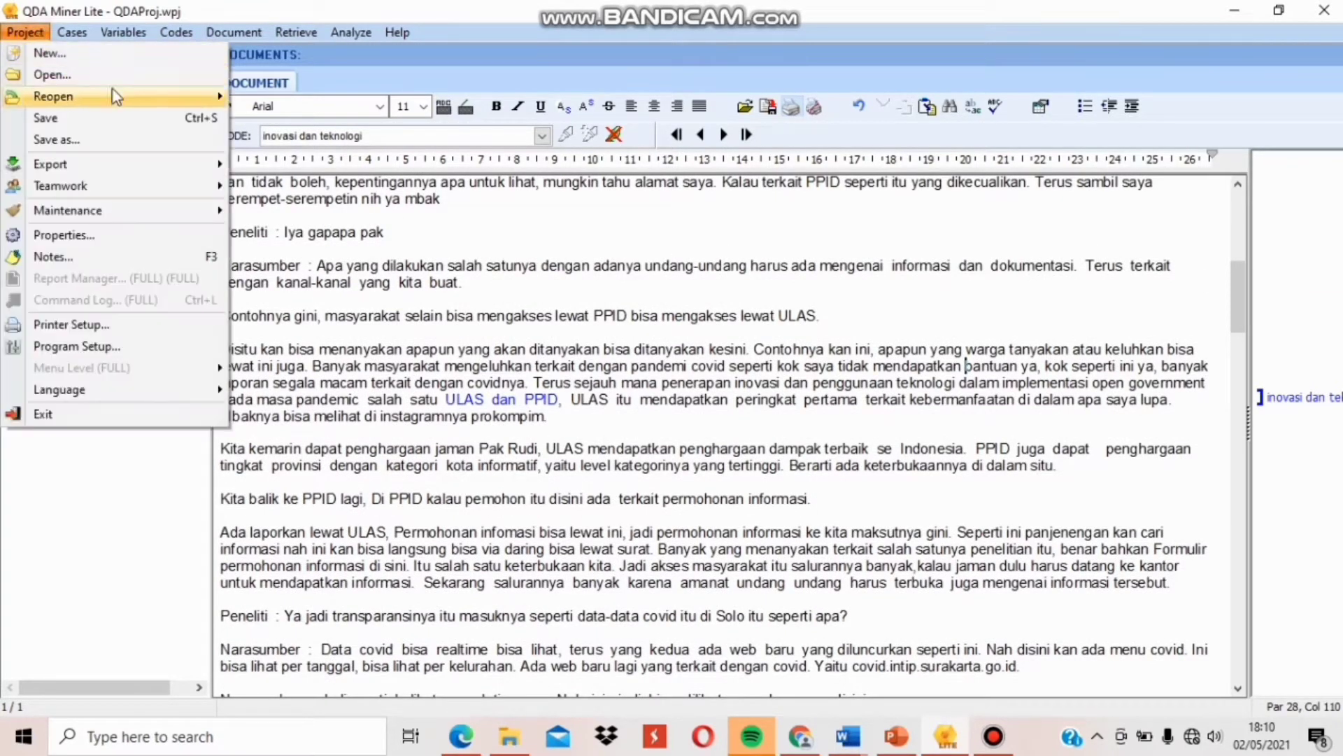
pyautogui.moveTo(217, 95)
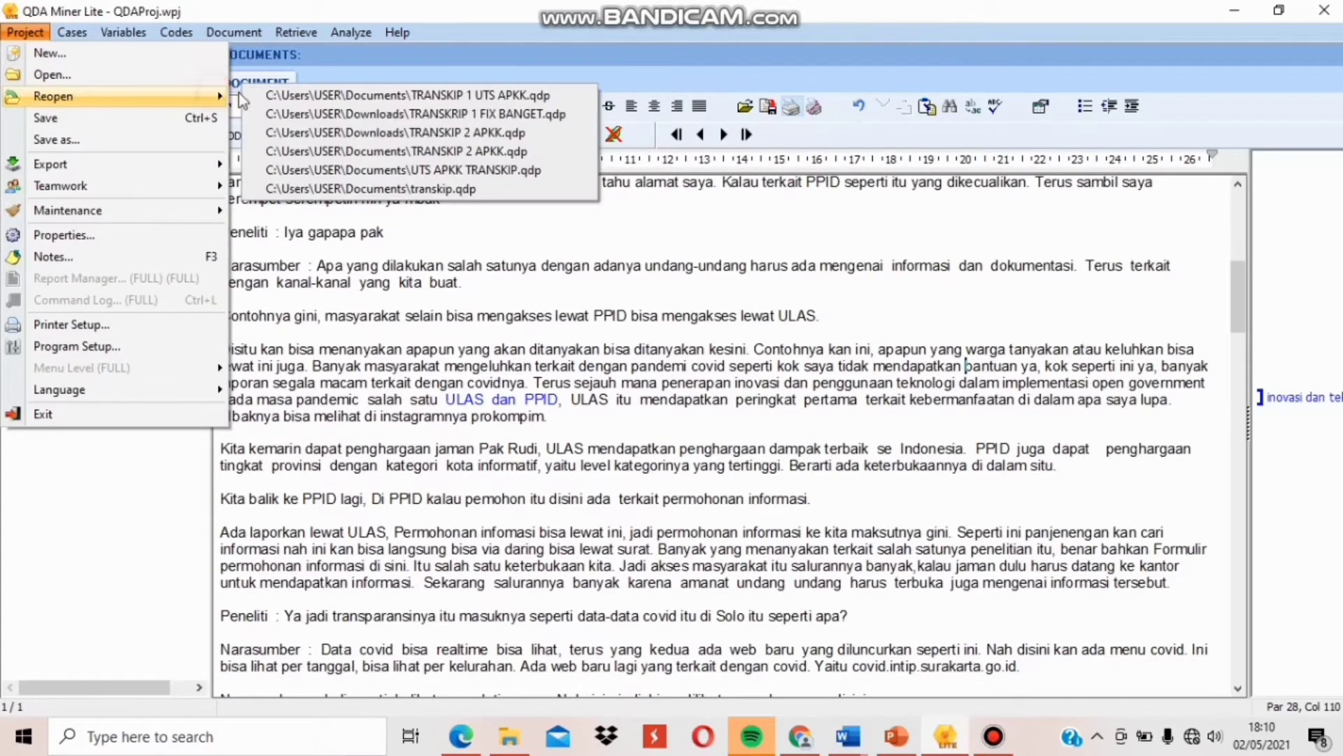
pyautogui.click(359, 114)
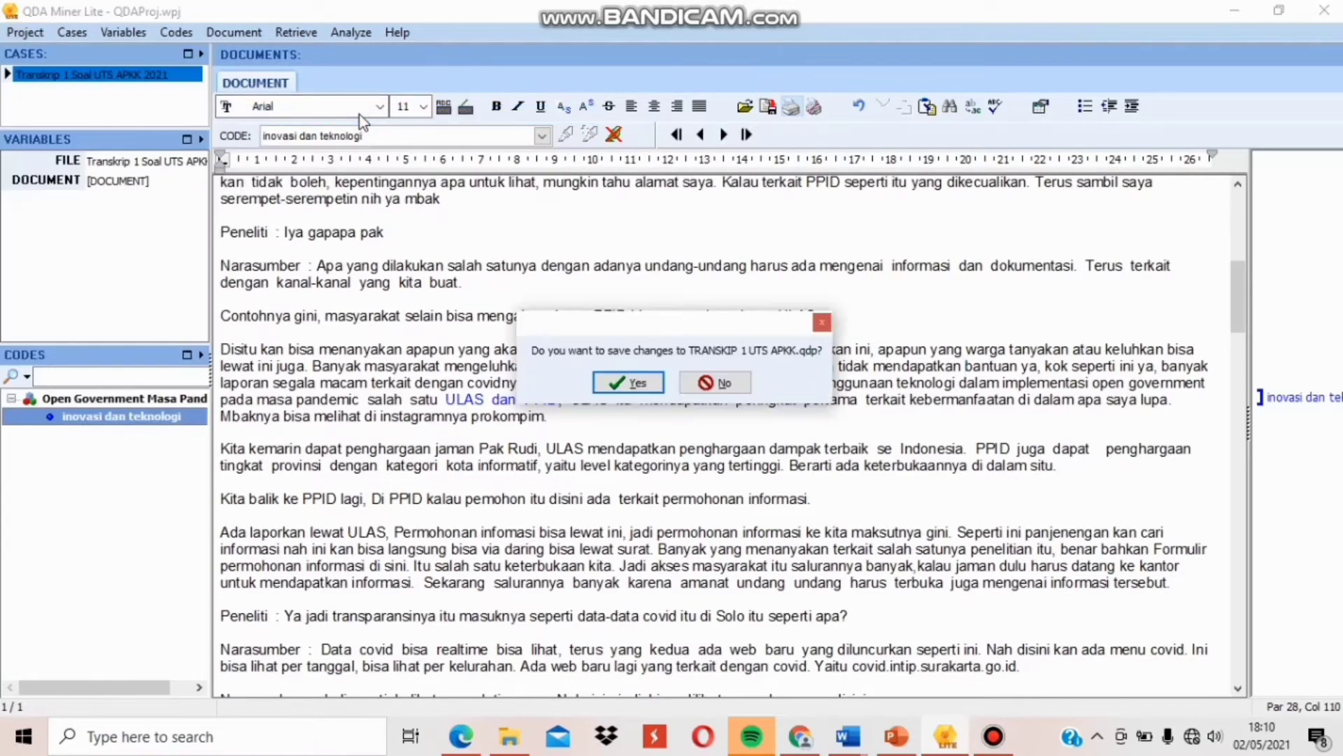
pyautogui.click(613, 385)
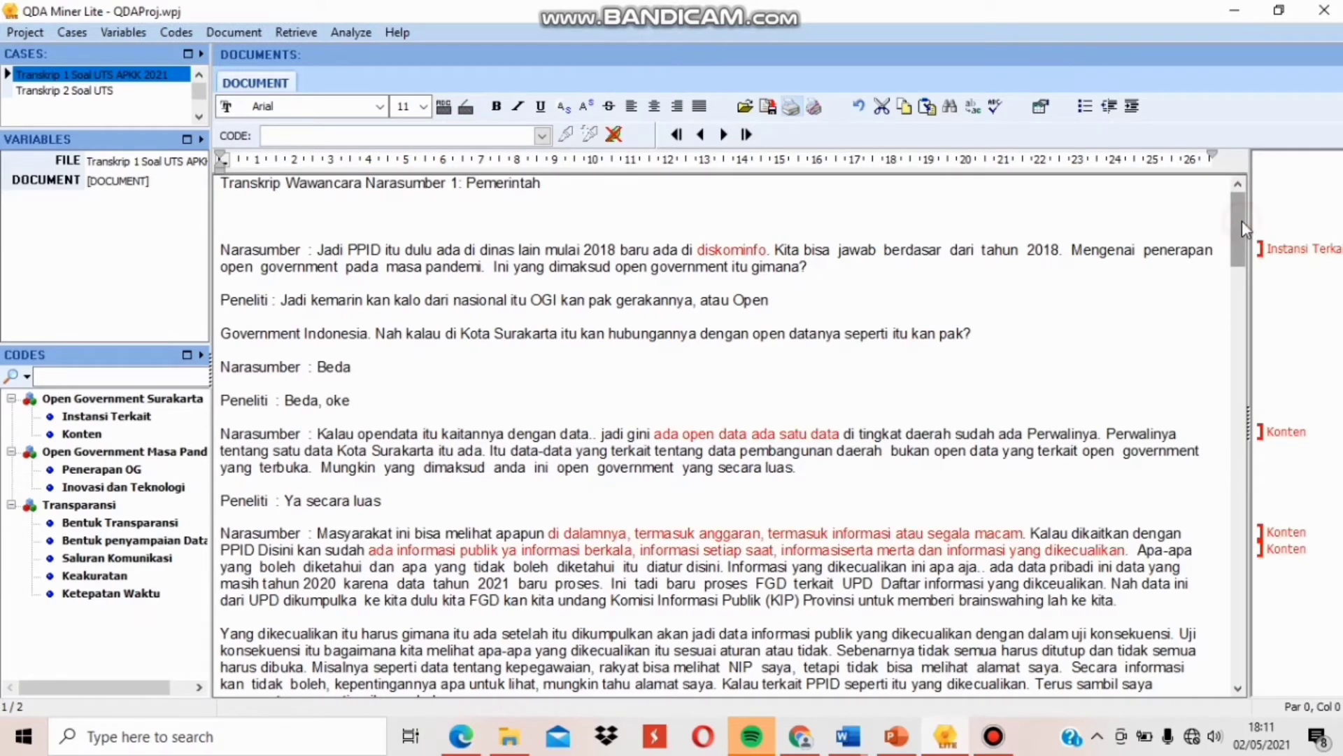
# Run a Coding Frequency search over all codes in the documents, examine the frequencies, and close the analysis
pyautogui.moveTo(1242, 222)
pyautogui.mouseDown()
pyautogui.moveTo(1249, 654)
pyautogui.moveTo(1253, 204)
pyautogui.mouseUp()
pyautogui.click(352, 32)
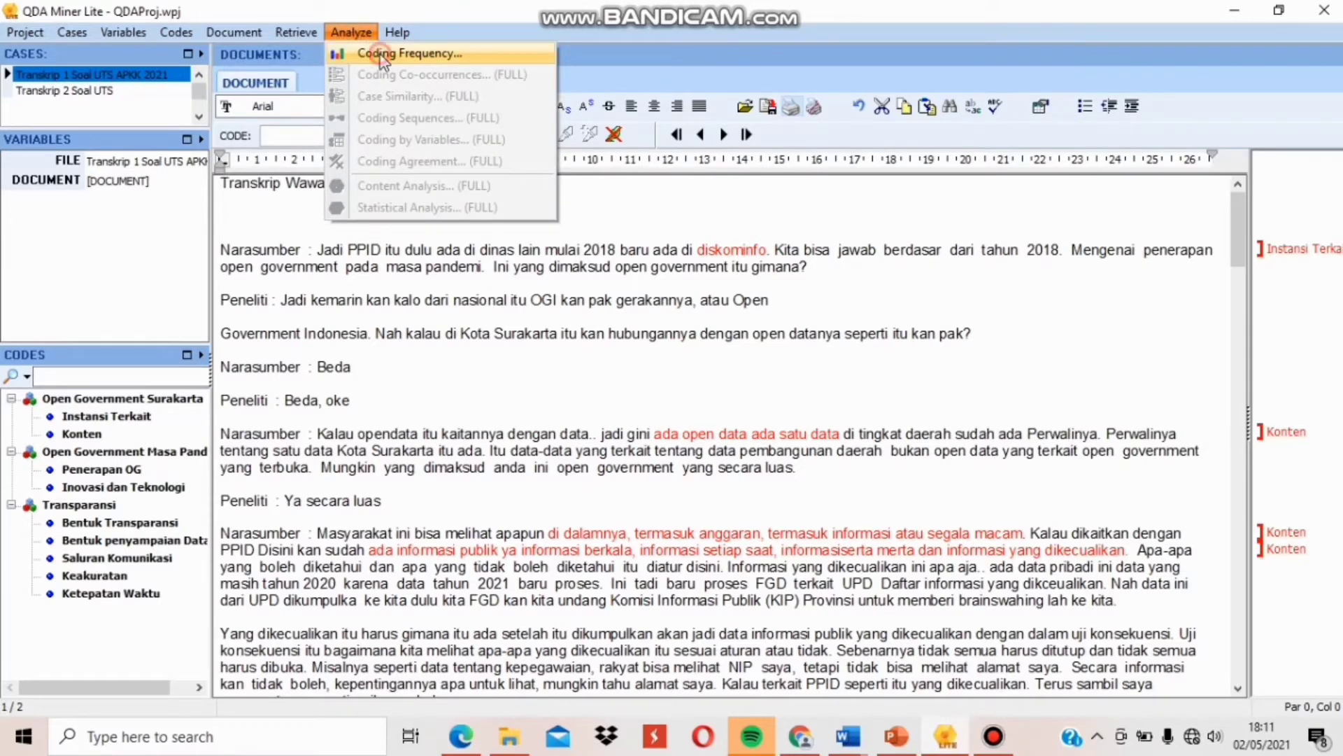
pyautogui.click(383, 56)
pyautogui.click(1009, 215)
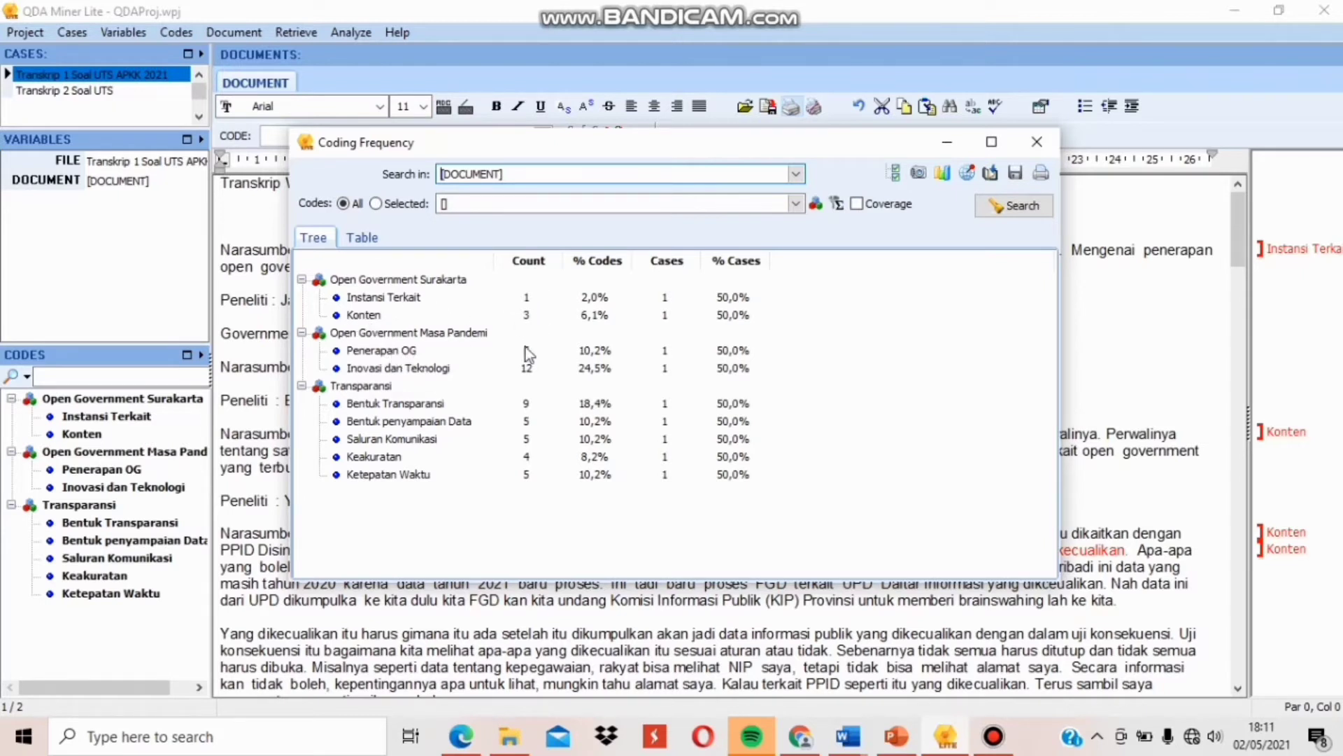
pyautogui.click(1035, 140)
# View the bar chart of coded words for Transkrip 1 Soal UTS APKK 2021, then return to the transcript's beginning
pyautogui.click(242, 32)
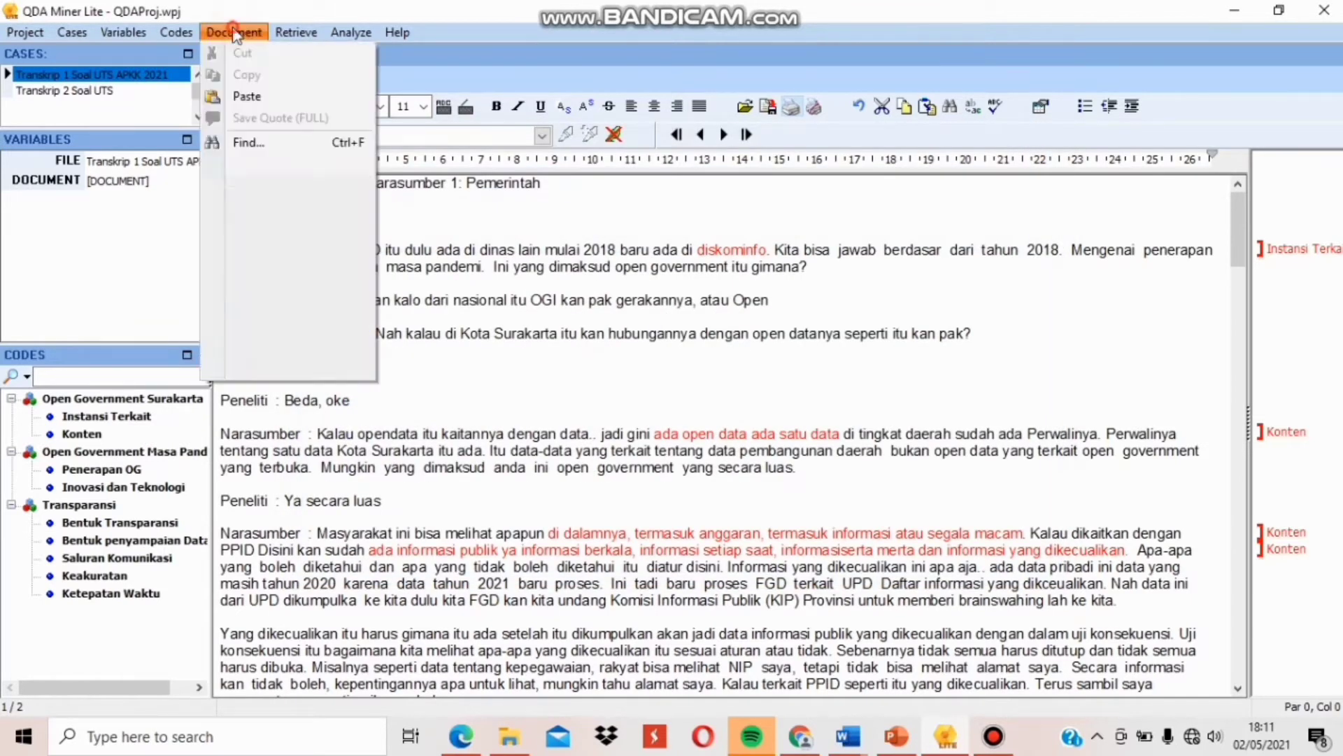
pyautogui.click(310, 368)
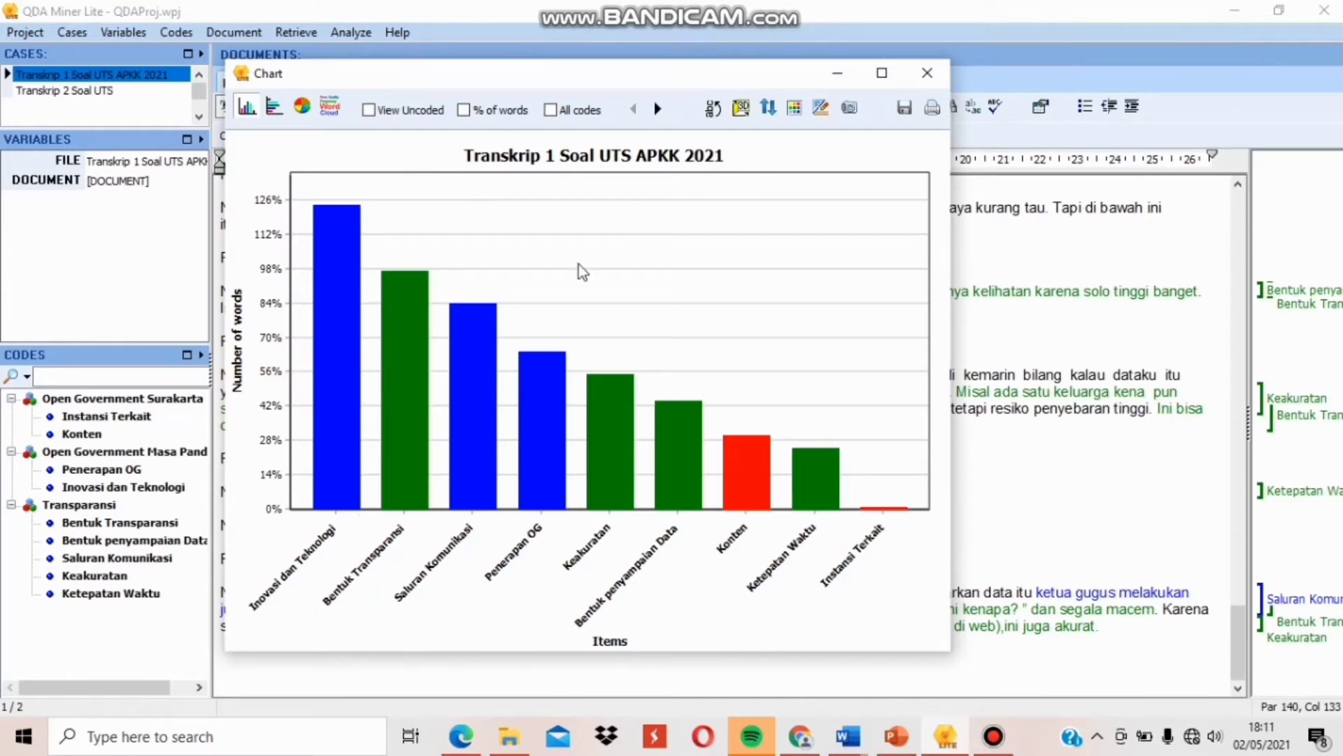
pyautogui.click(928, 73)
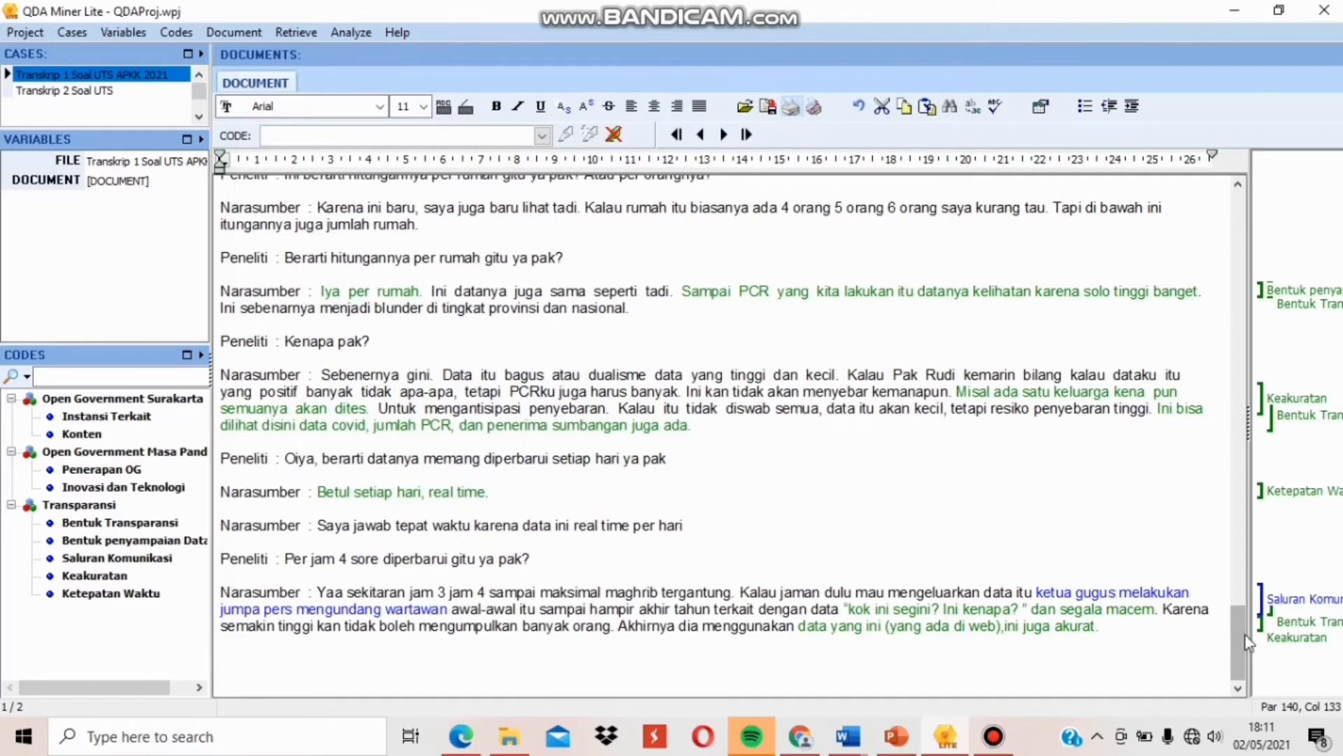
pyautogui.moveTo(1240, 640); pyautogui.dragTo(1241, 203)
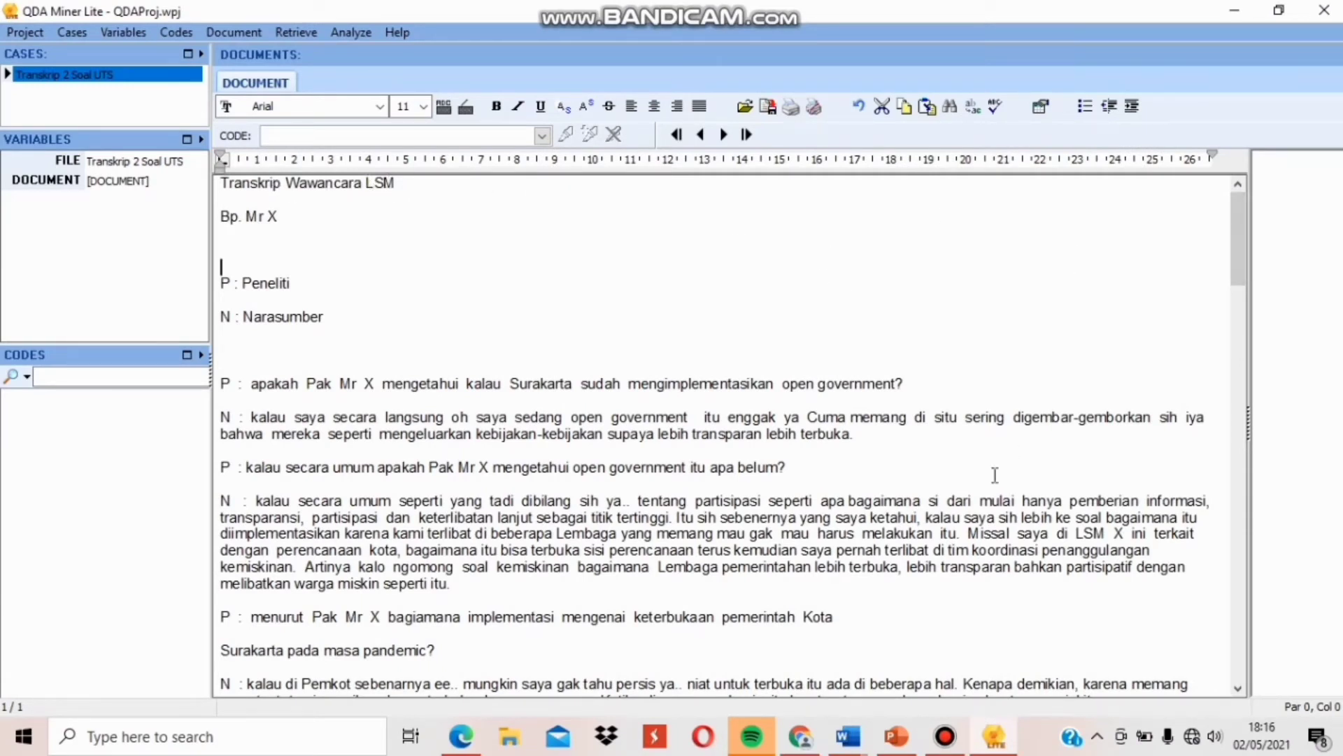
# Switch to the interview guide PDF in Edge, review the dimension and question table, and clear the text selection
pyautogui.click(461, 735)
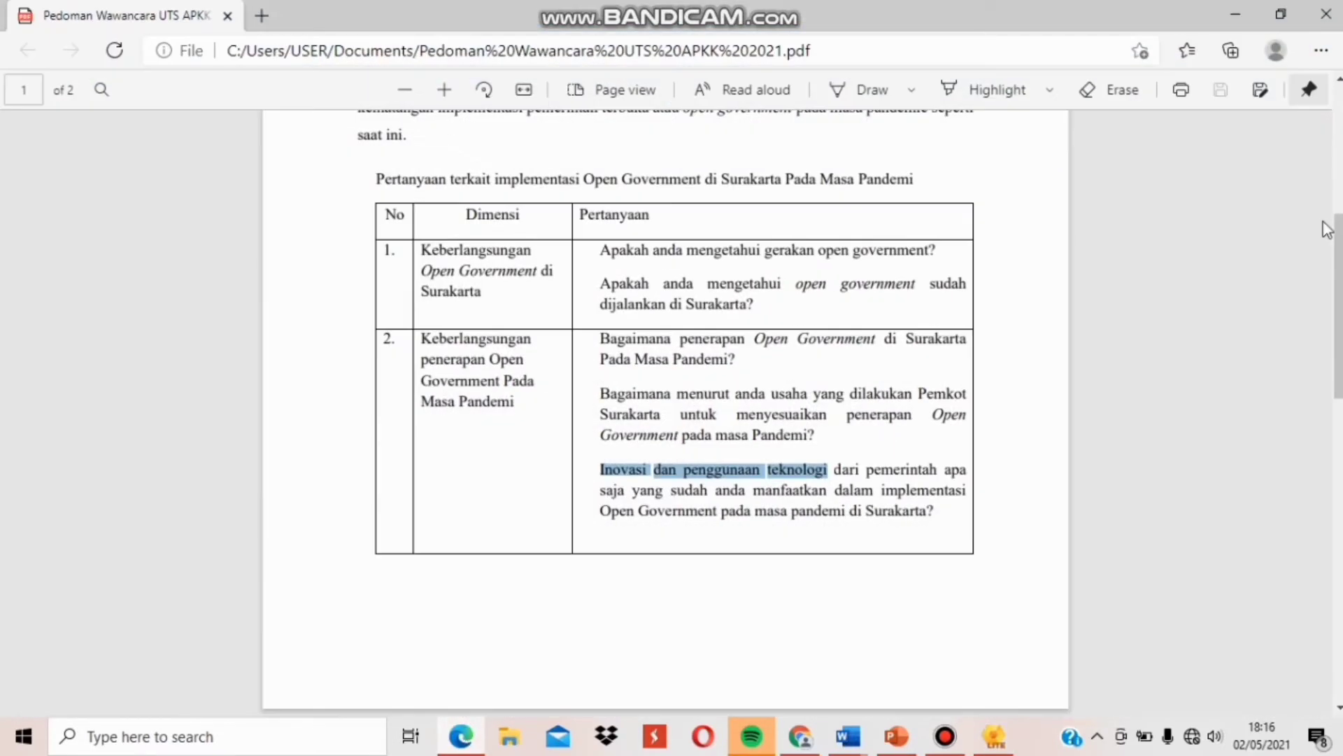
pyautogui.scroll(-1, 966, 222)
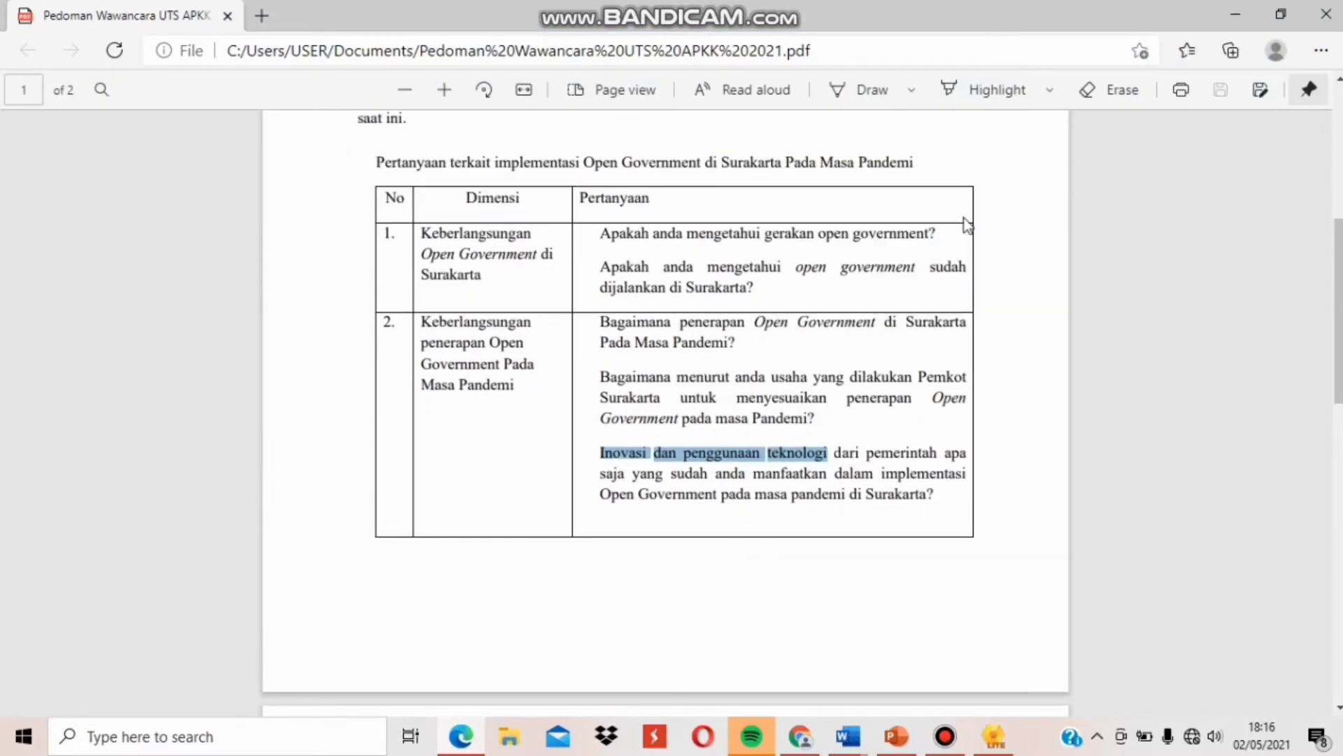
pyautogui.click(957, 219)
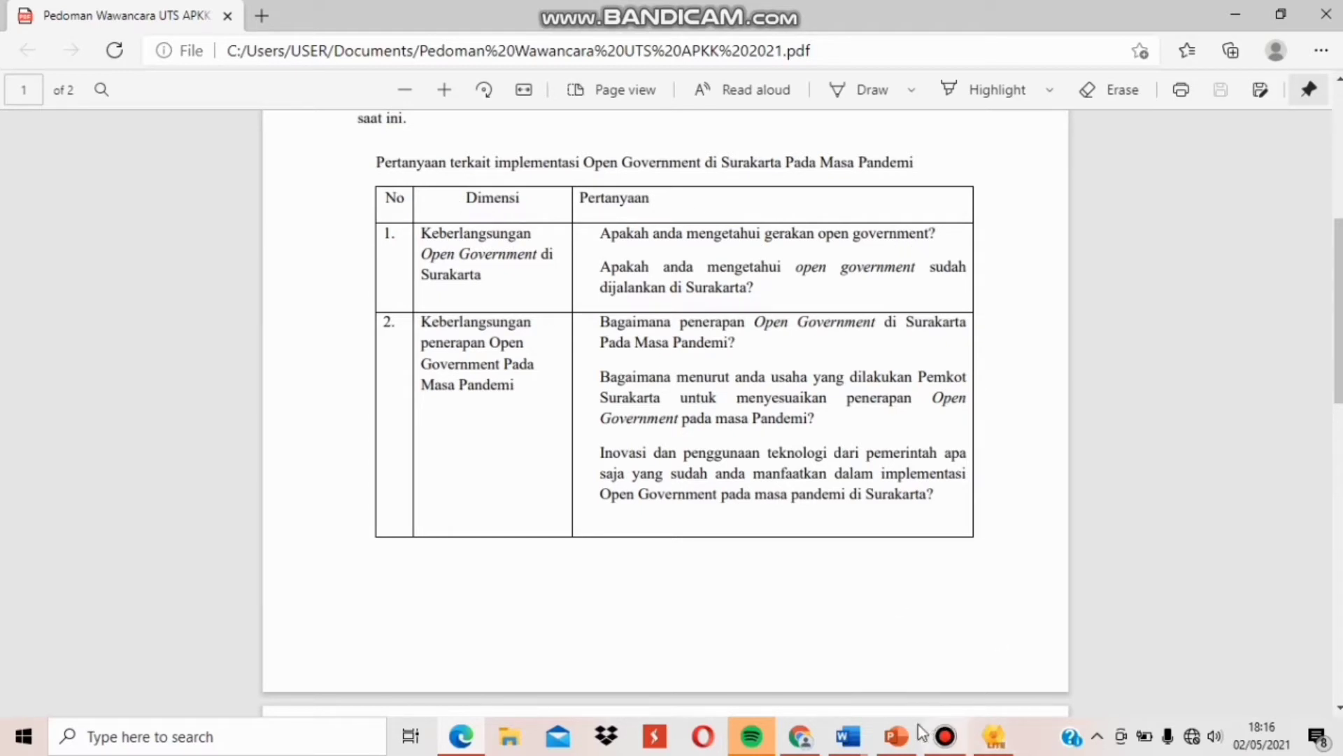
# Switch to QDA Miner Lite and code the passage "tentang partisipasi … titik tertinggi" with new red code definisi under category Open Government di Surakarta
pyautogui.click(994, 743)
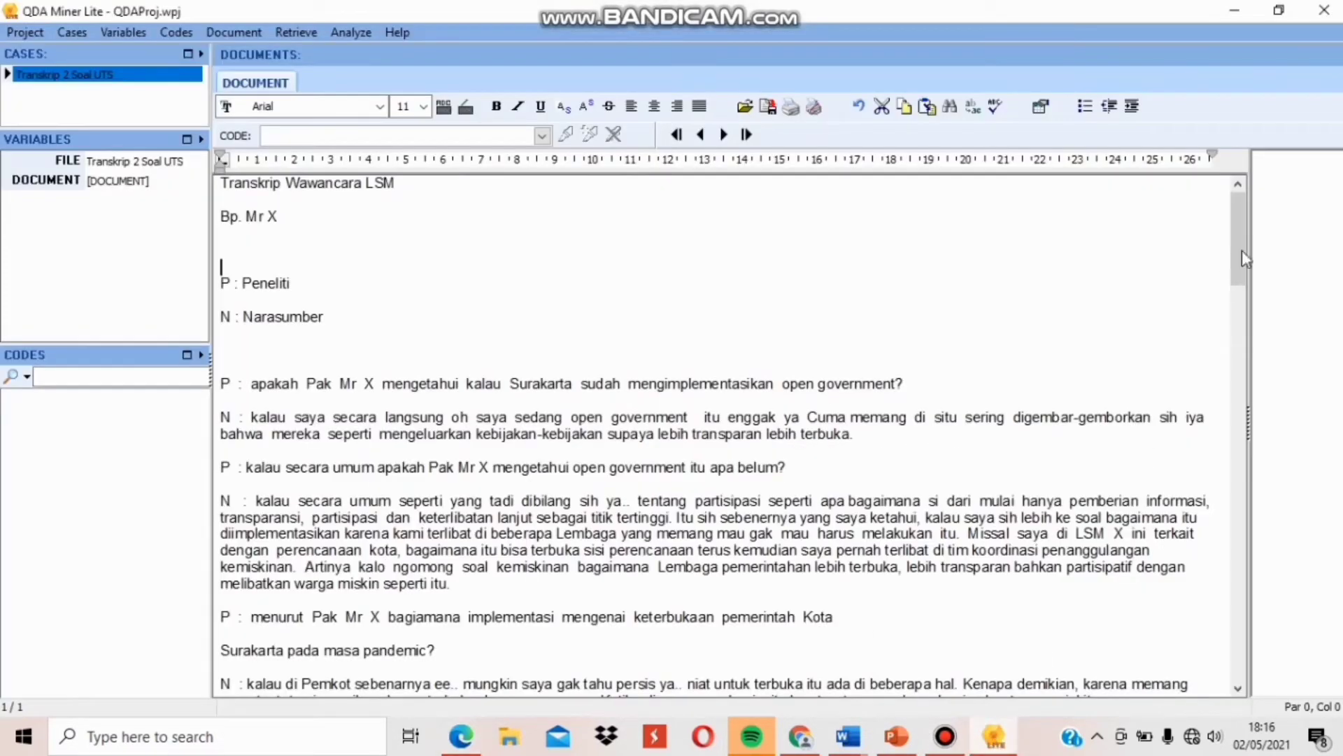
pyautogui.moveTo(1241, 250)
pyautogui.mouseDown()
pyautogui.moveTo(1243, 307)
pyautogui.moveTo(1247, 261)
pyautogui.mouseUp()
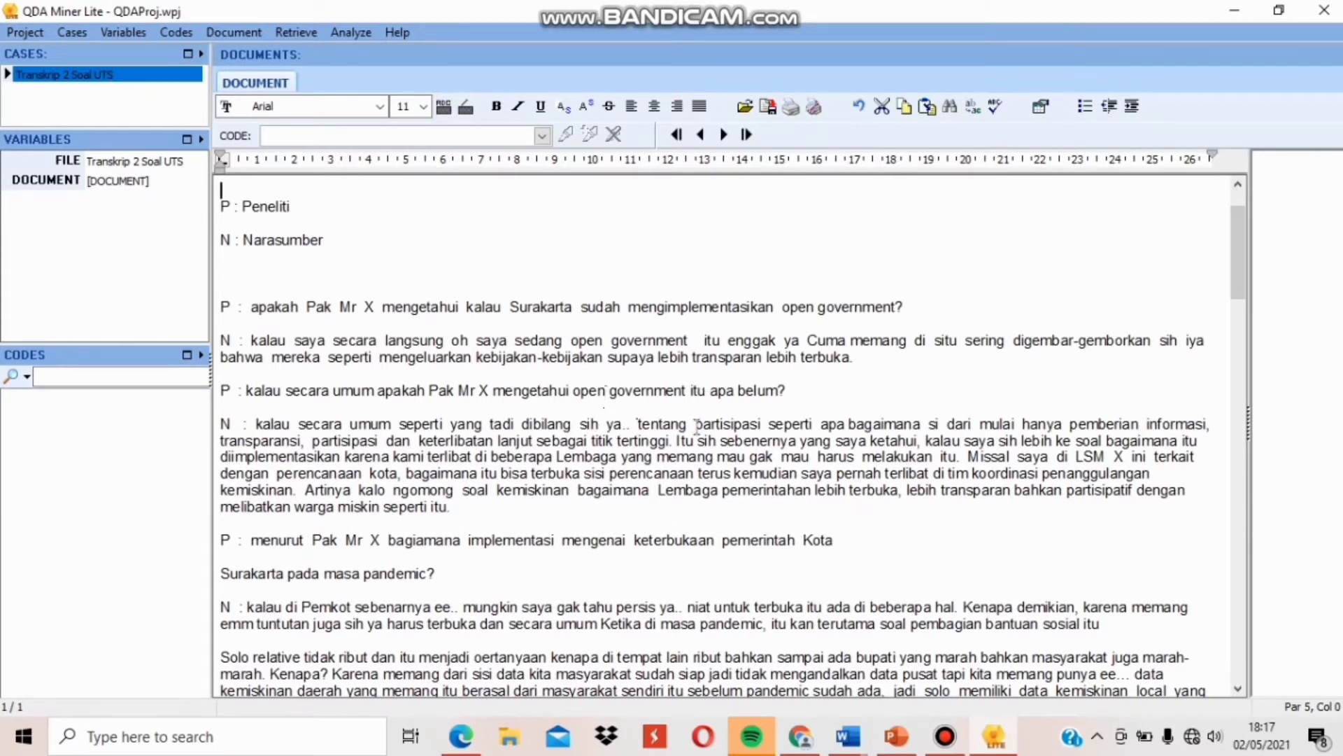
pyautogui.moveTo(642, 423); pyautogui.dragTo(455, 433)
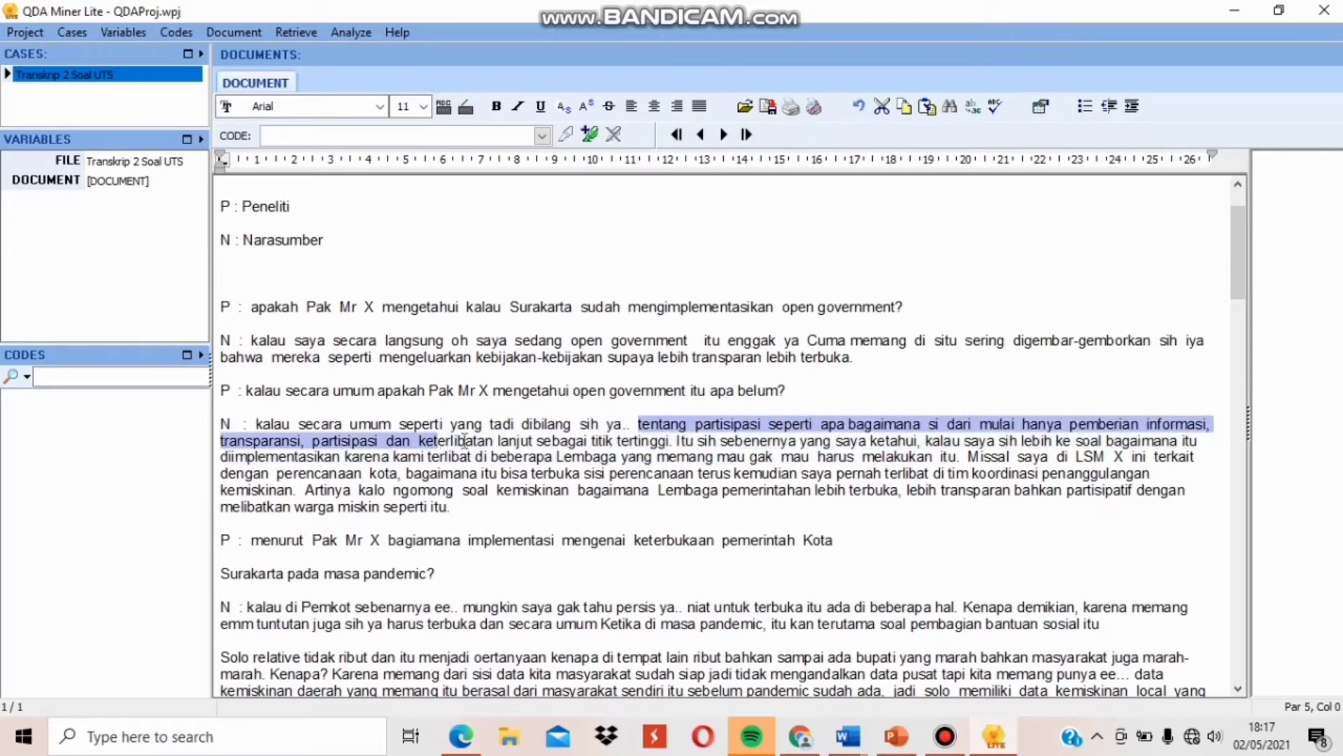
pyautogui.moveTo(464, 440); pyautogui.dragTo(654, 448)
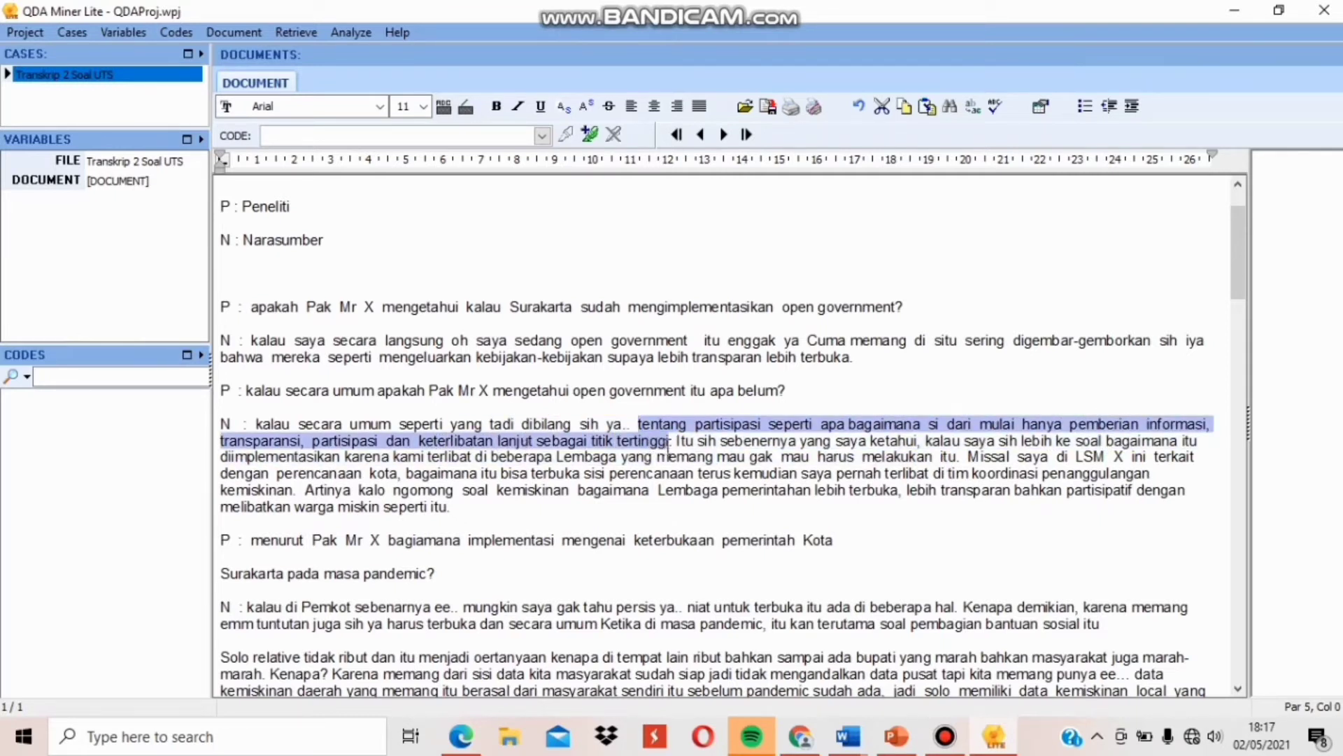
pyautogui.click(590, 134)
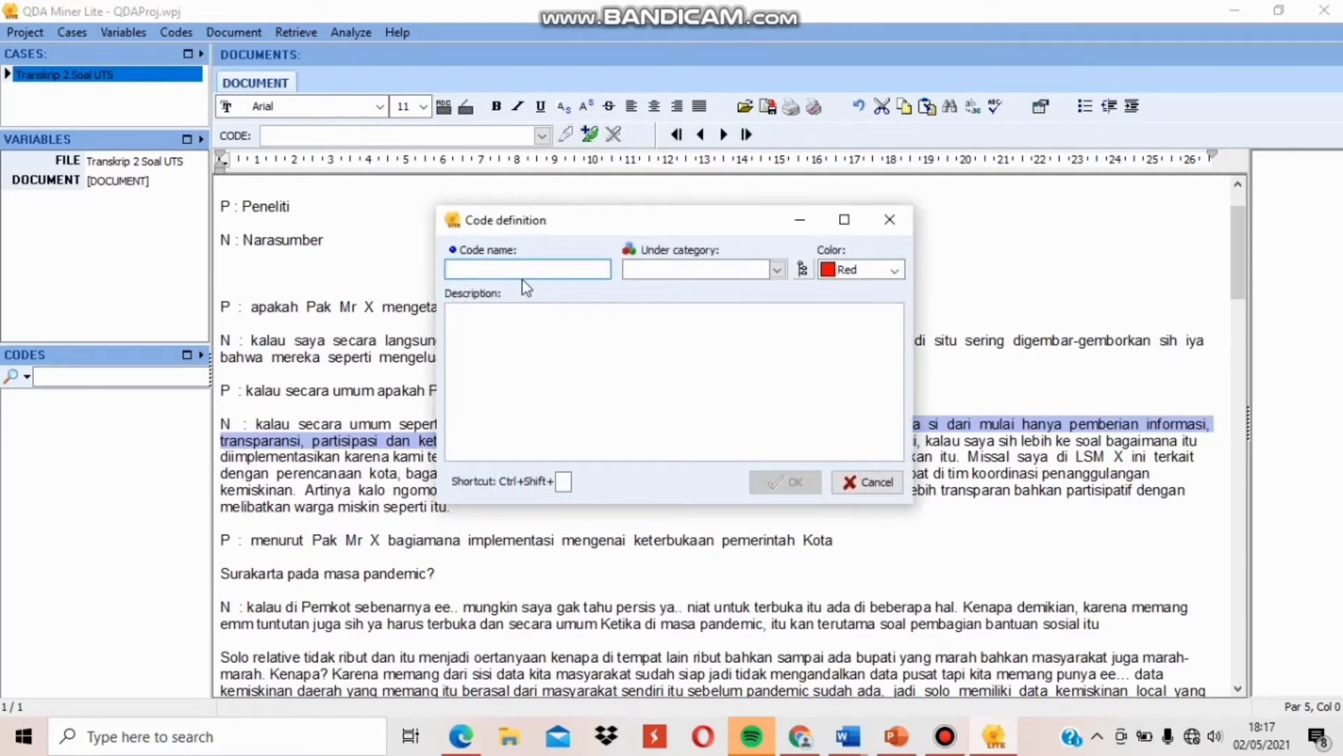
pyautogui.write('D')
pyautogui.click(665, 266)
pyautogui.write('Open Government di Surakarta')
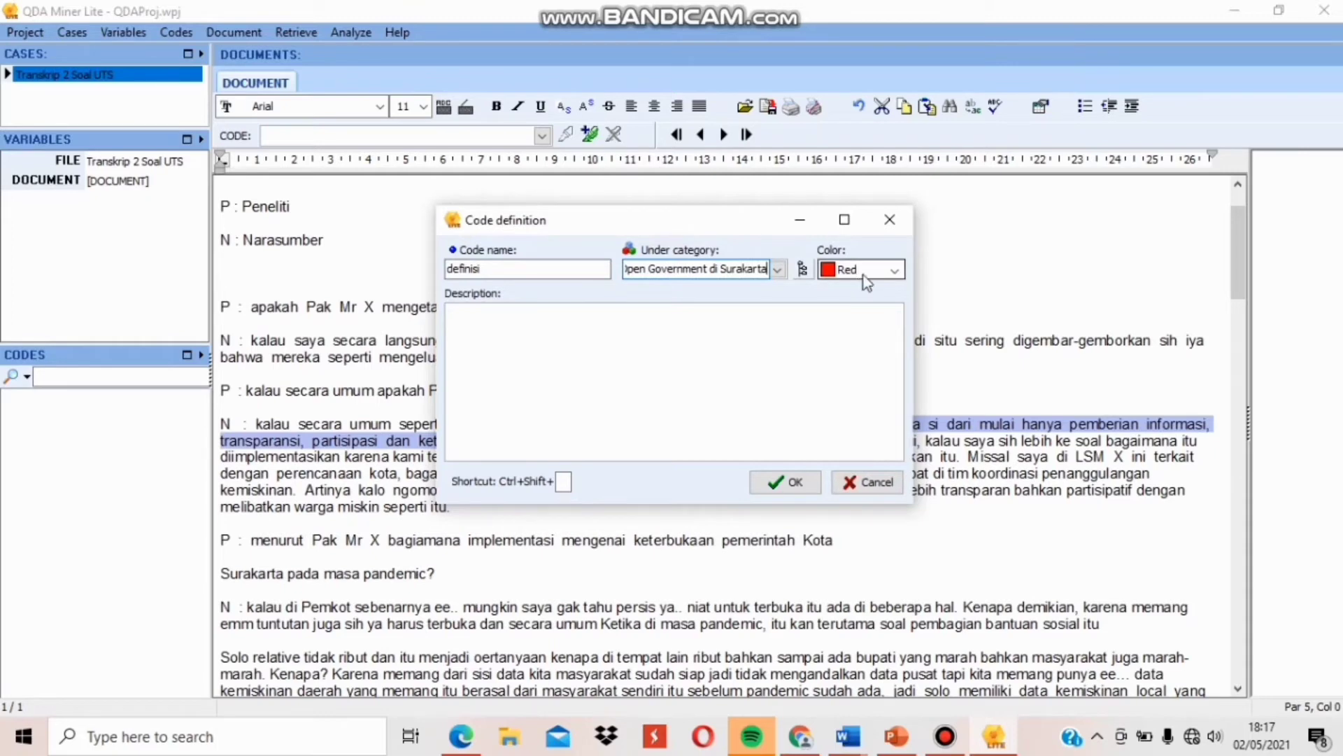
pyautogui.click(889, 269)
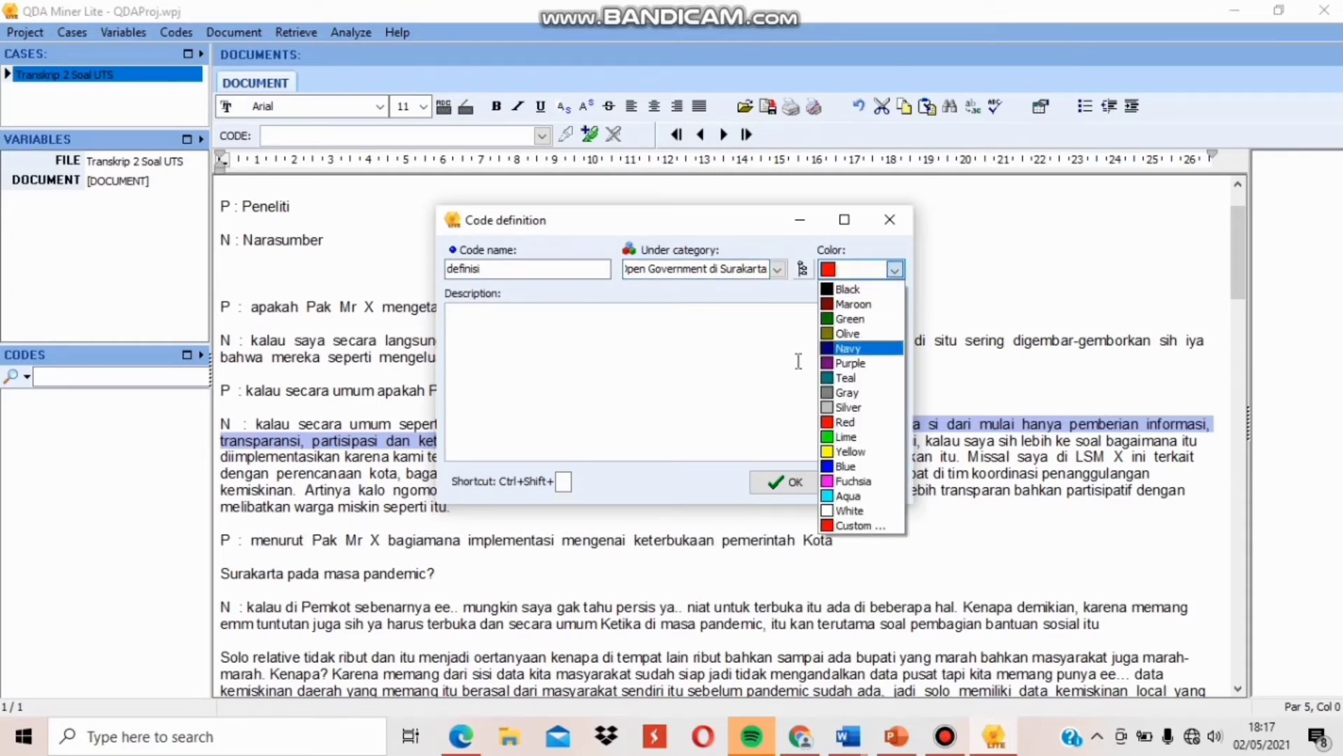
pyautogui.click(757, 345)
pyautogui.click(783, 481)
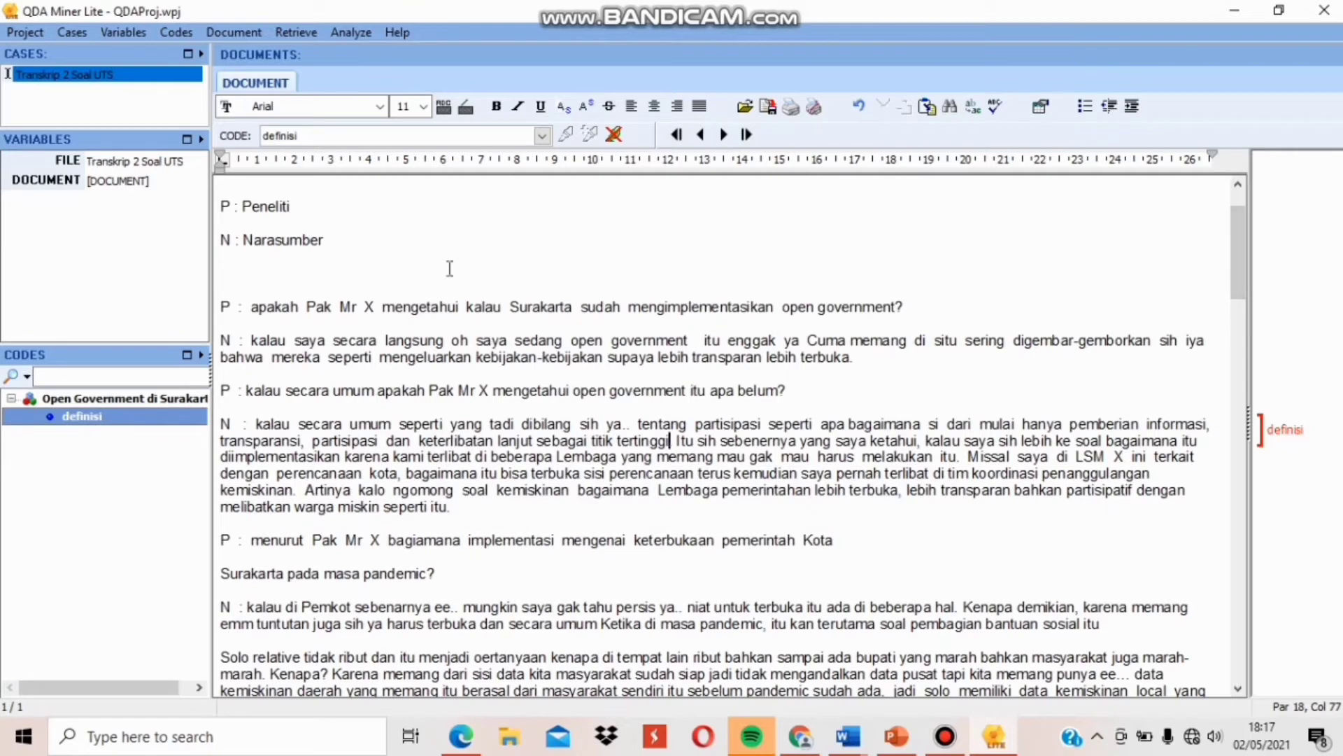
# Reopen the project TRANSKIP 2 FIX BANGET.qdp from Downloads and look through its coded transcript
pyautogui.click(27, 32)
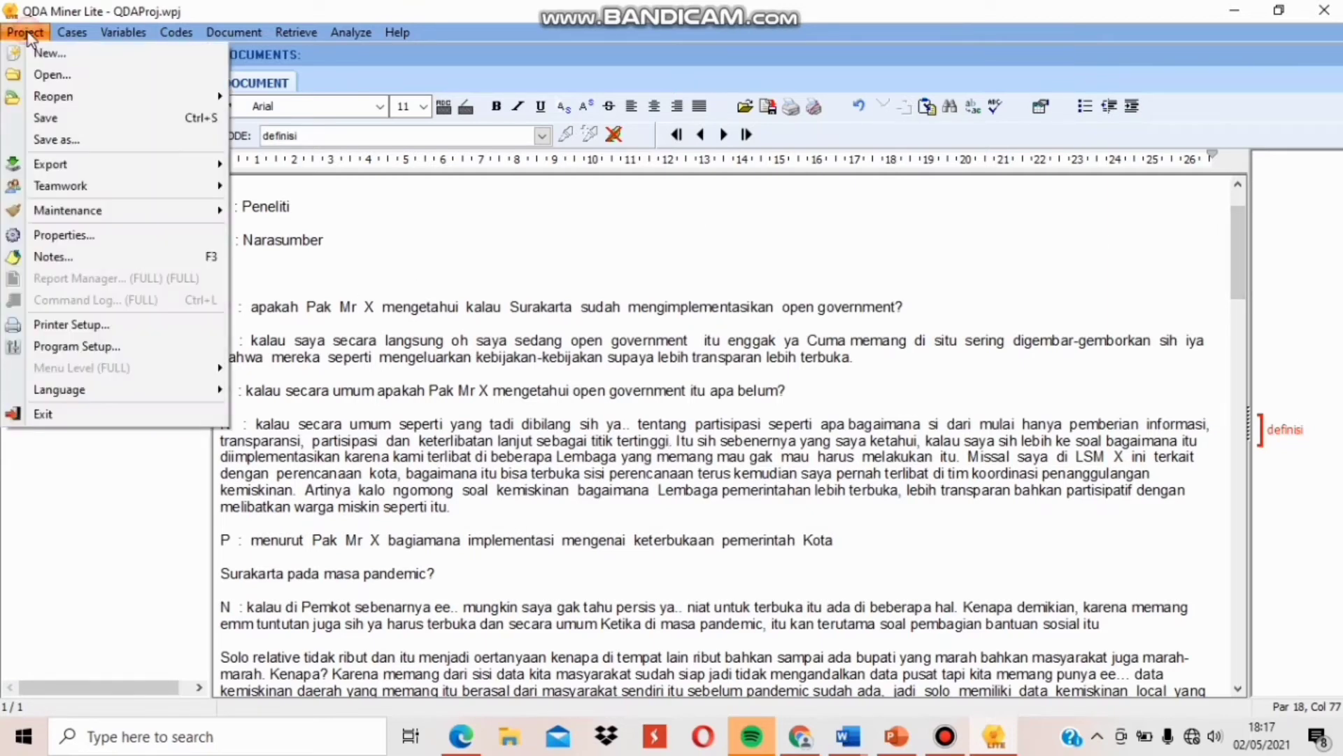
pyautogui.moveTo(60, 95)
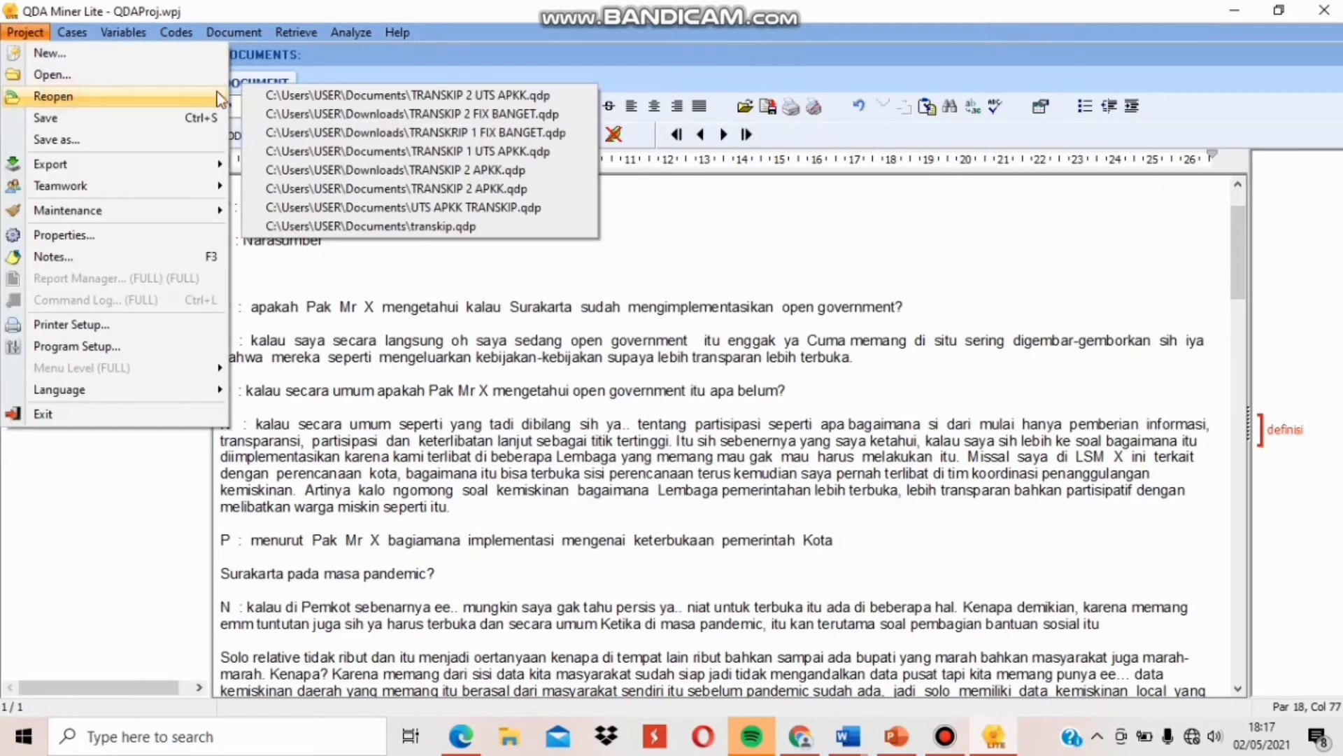
pyautogui.click(371, 114)
pyautogui.click(651, 385)
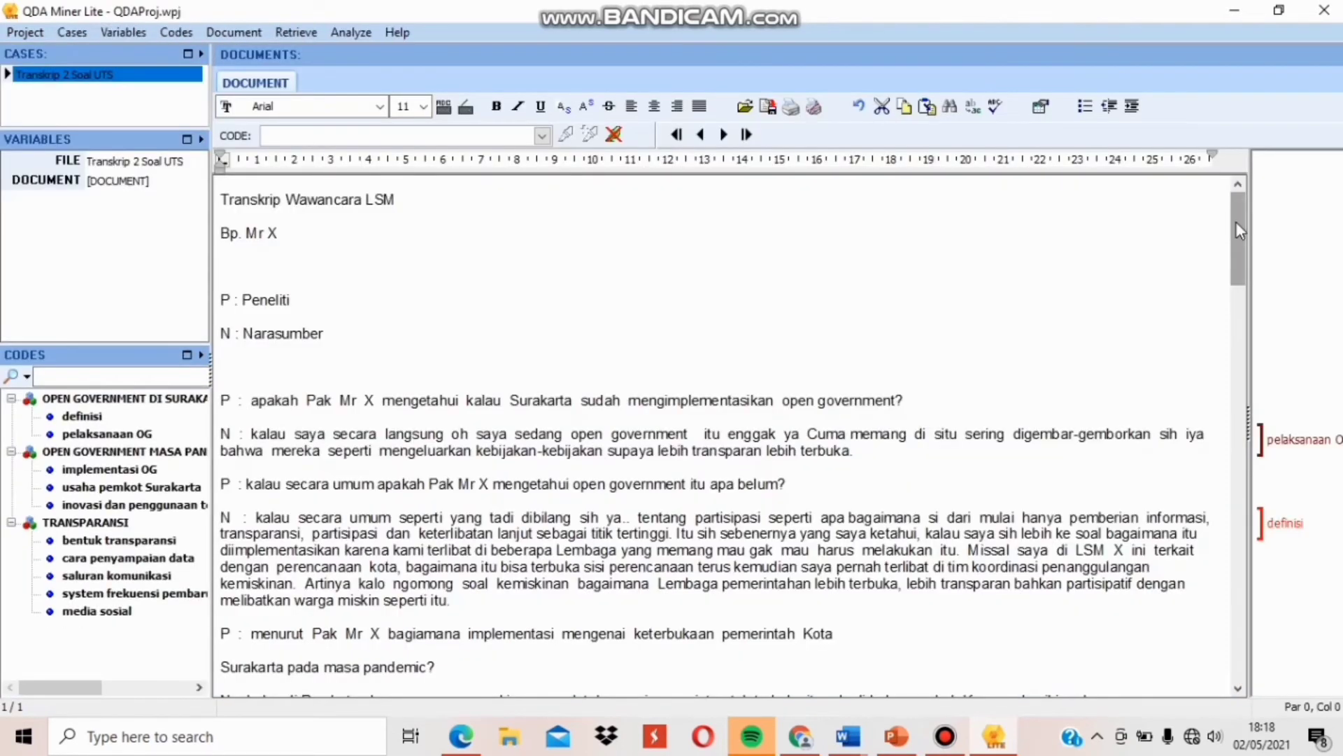
pyautogui.moveTo(1235, 221); pyautogui.dragTo(1243, 273)
# Run a Coding Frequency search over all codes in the second transcript, review the frequencies, and close the analysis
pyautogui.click(343, 33)
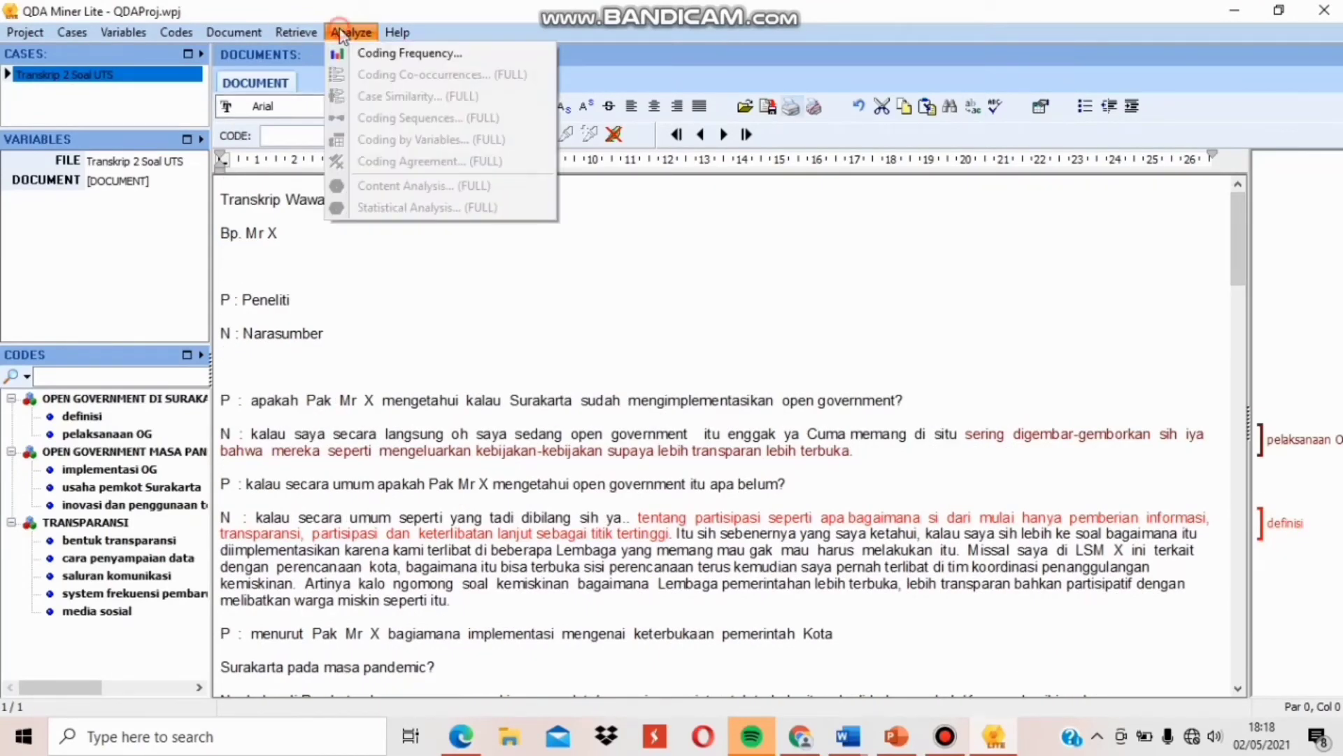
pyautogui.click(398, 54)
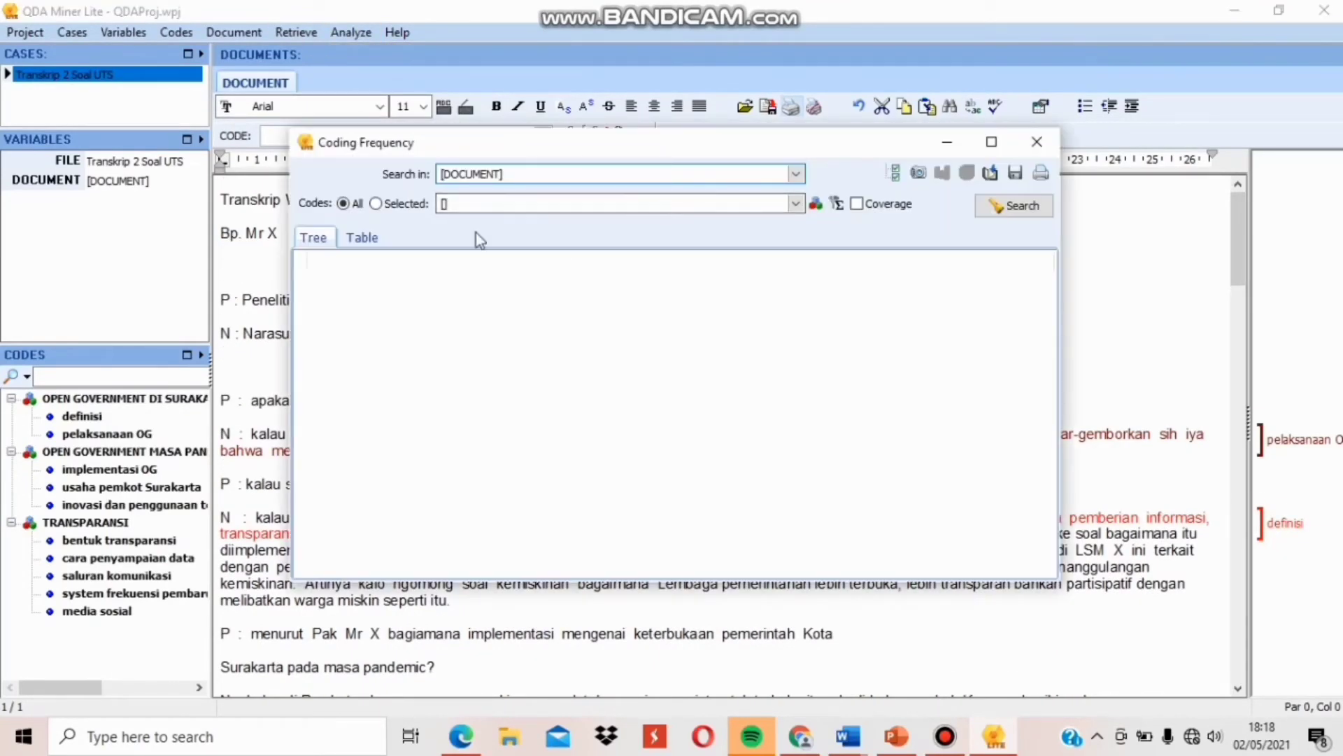
pyautogui.click(1013, 205)
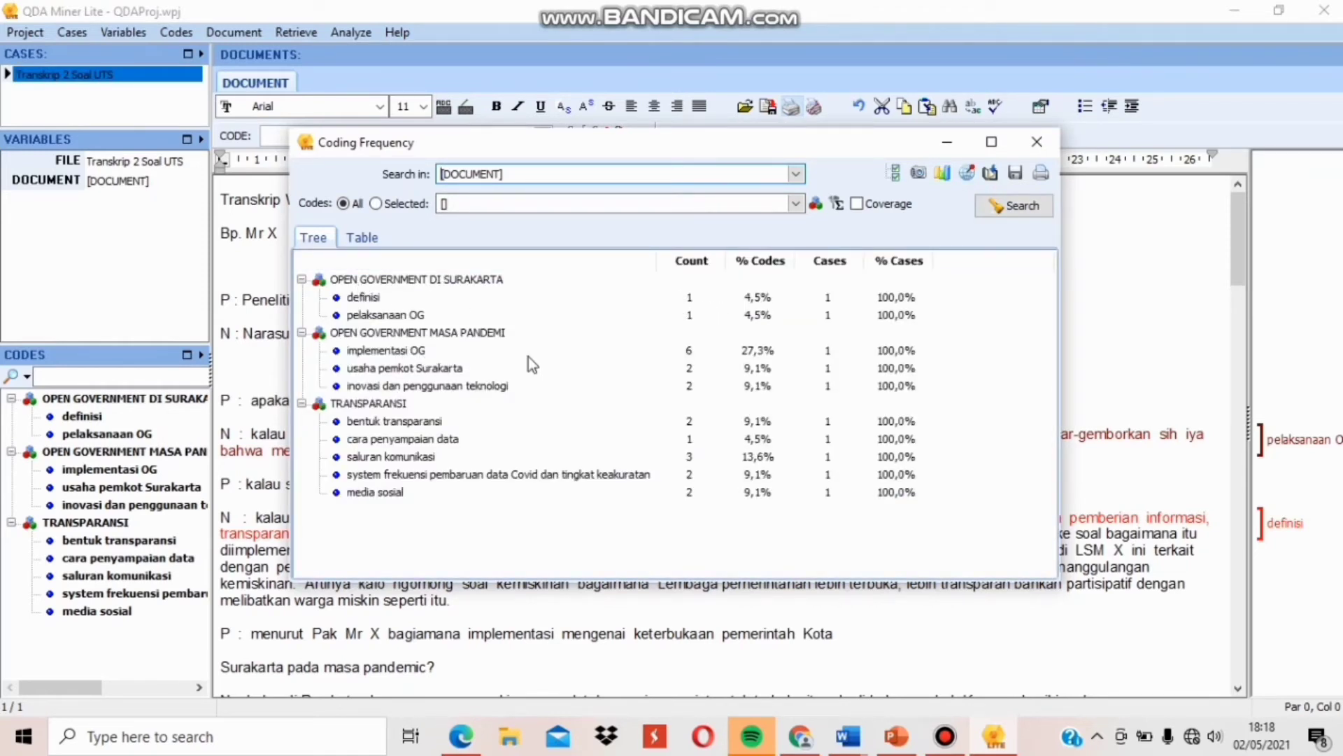
pyautogui.click(1036, 142)
# View the bar chart of coded words for Transkrip 2 Soal UTS and close it
pyautogui.click(234, 32)
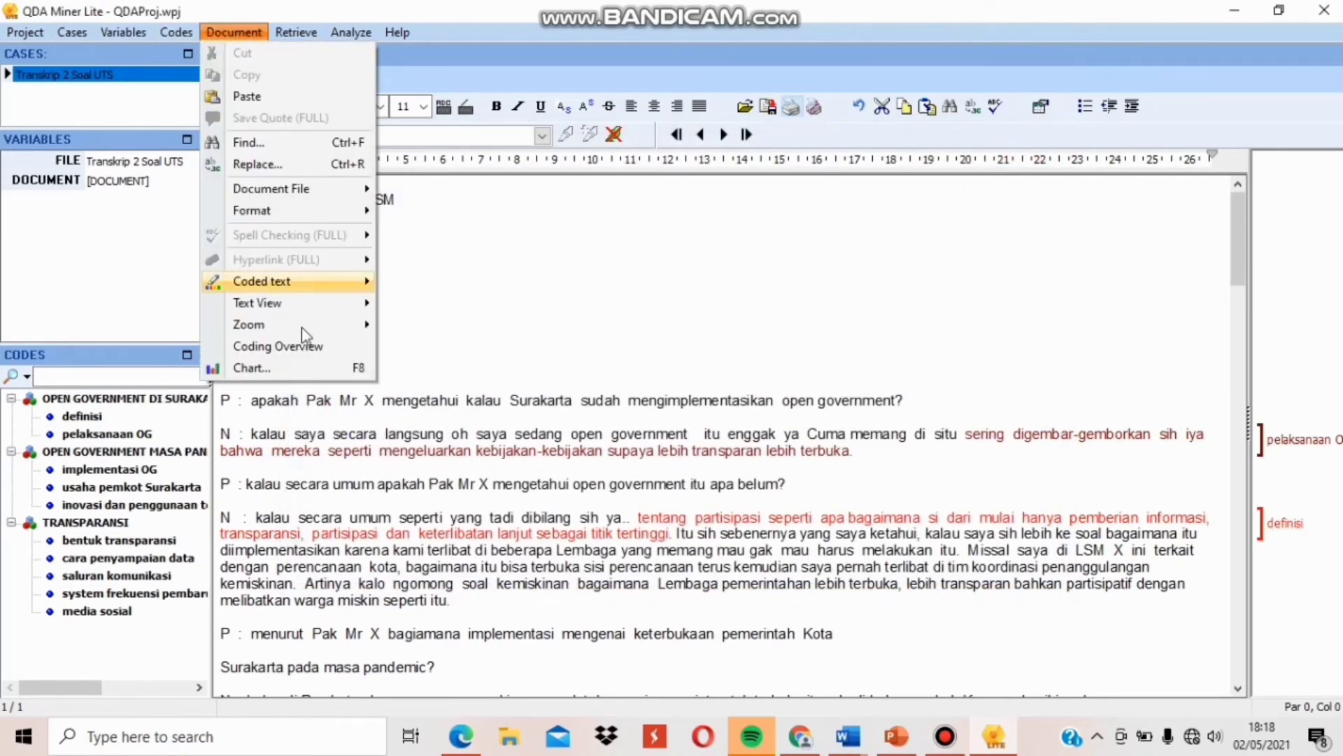
pyautogui.click(305, 368)
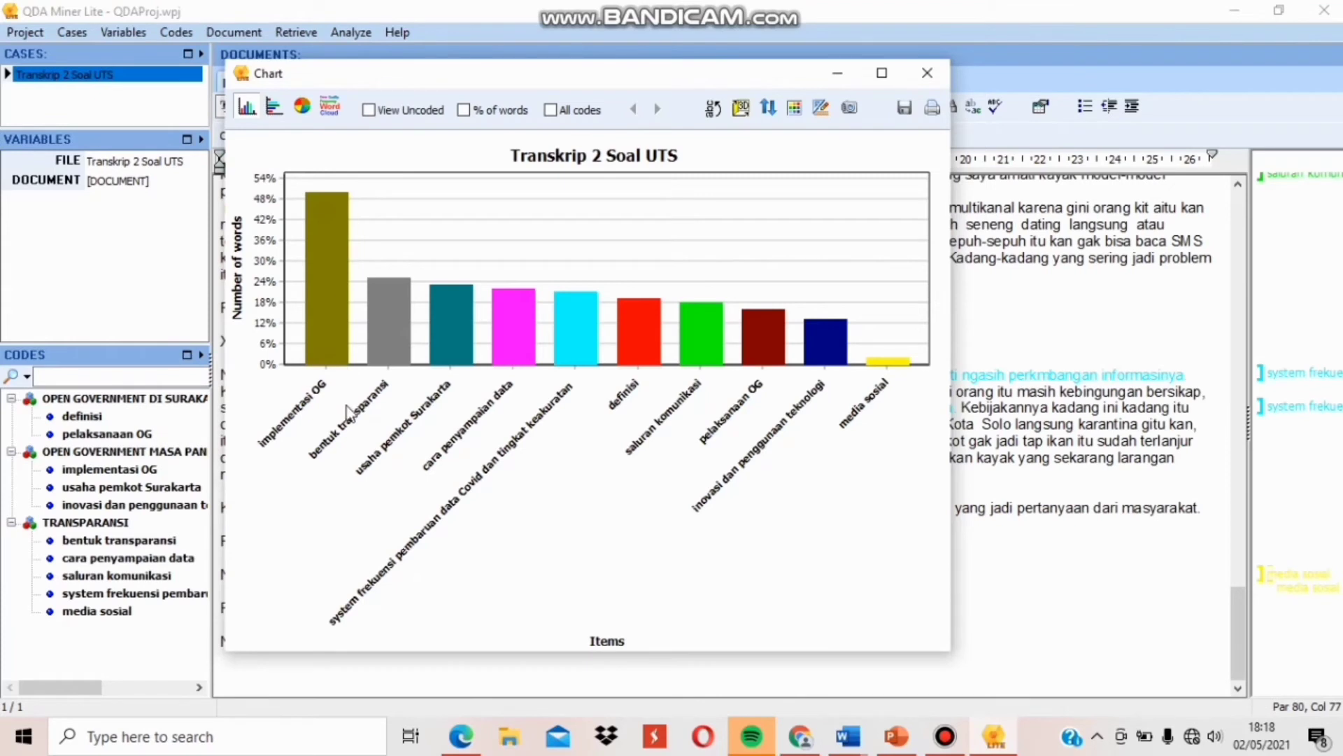
pyautogui.click(927, 73)
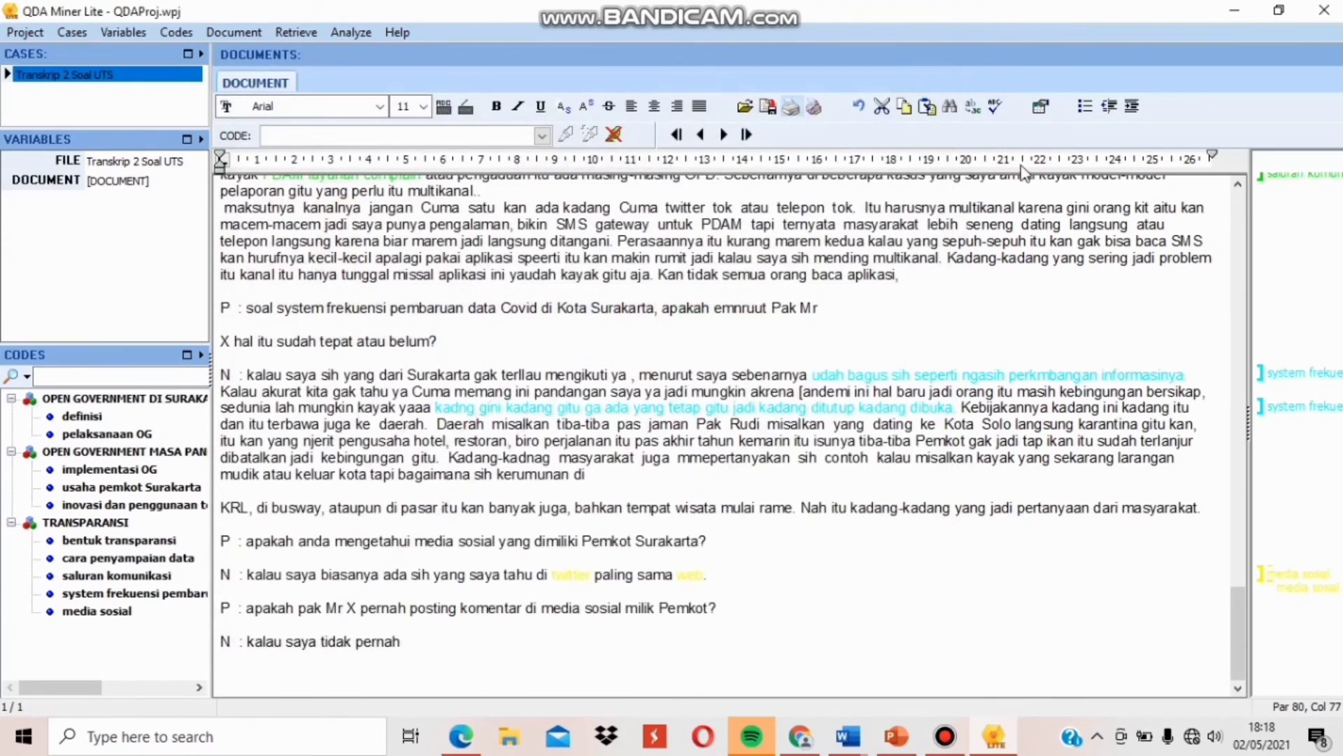